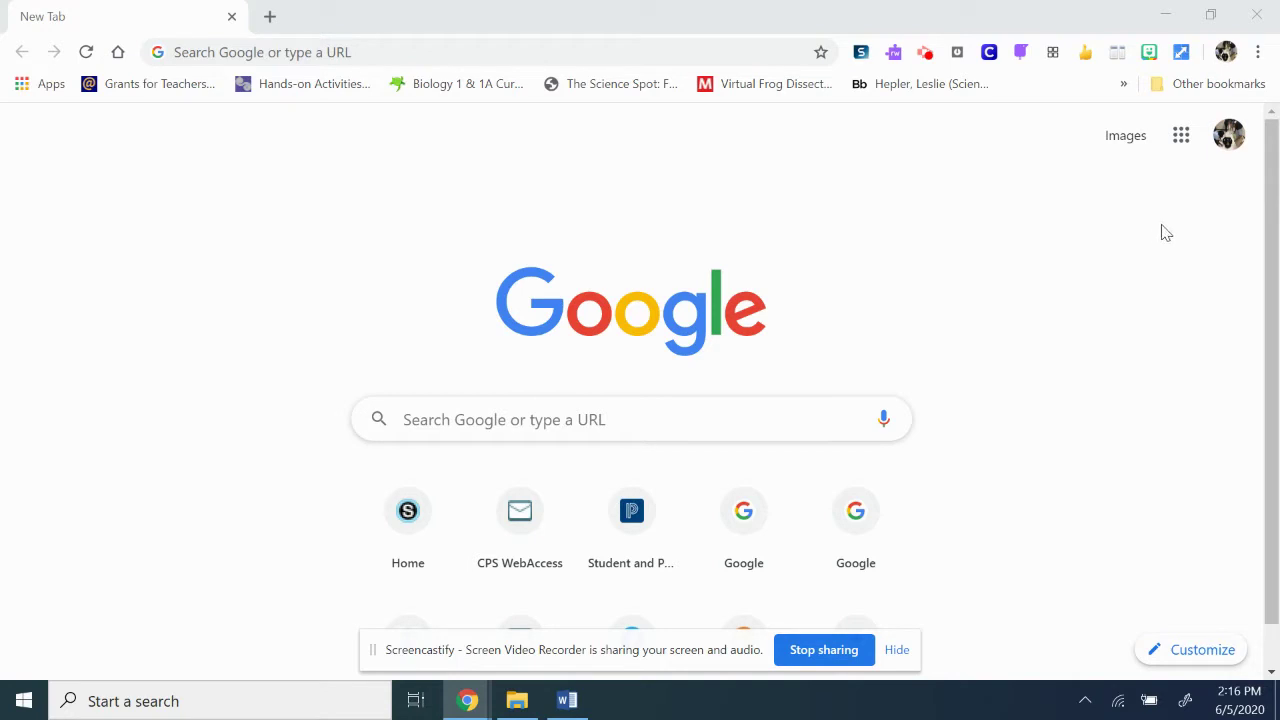
Create a blank form in Google Forms and title it "Choose your own adventure walk".
click(1181, 135)
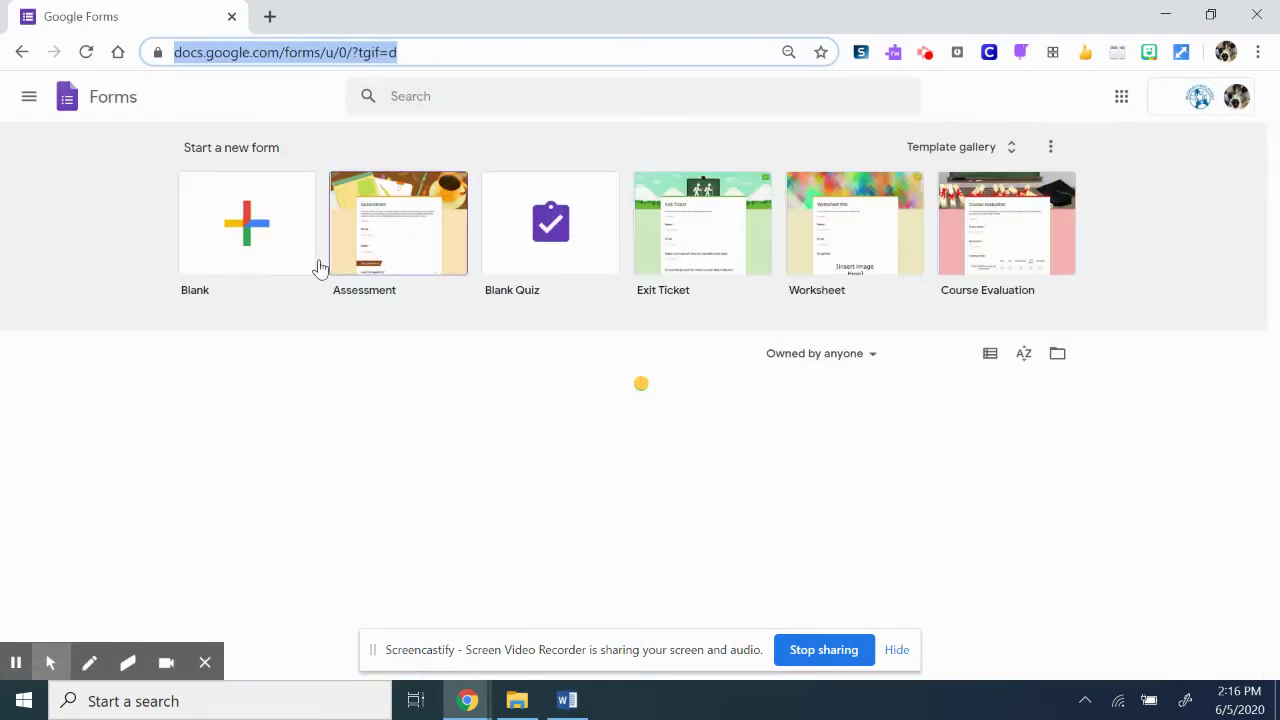
click(250, 231)
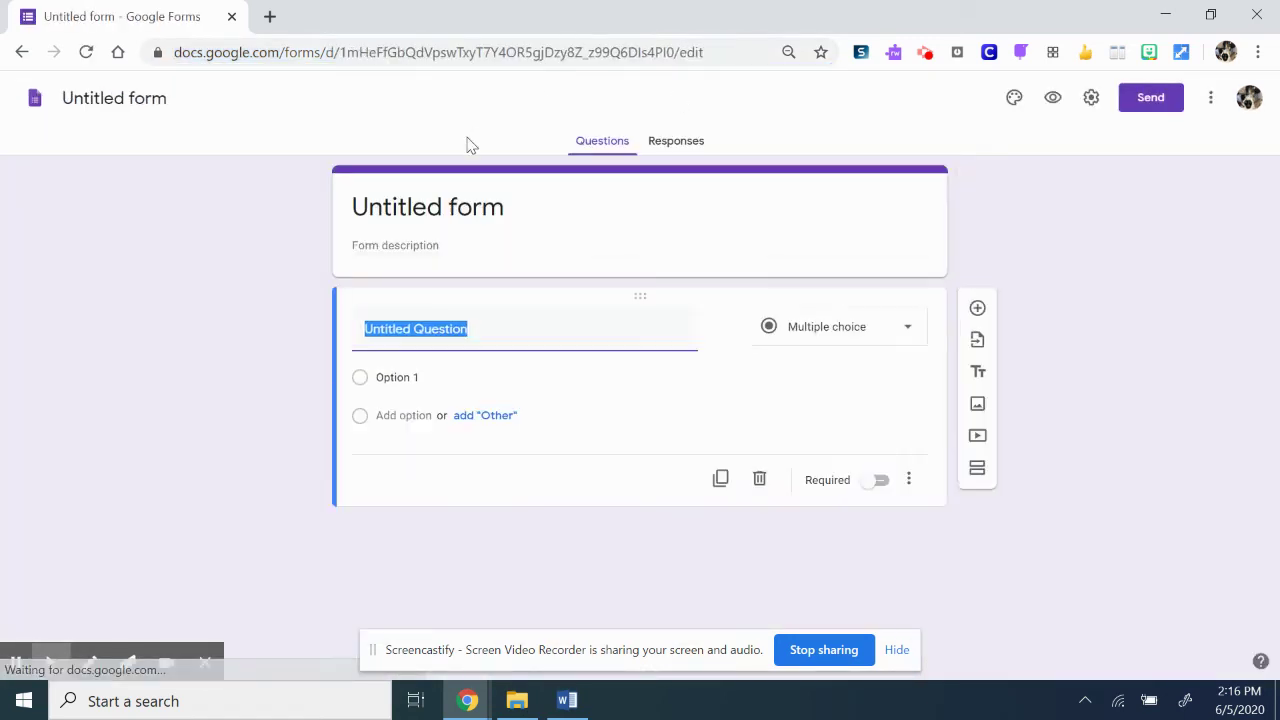
click(488, 208)
key(BackSpace)
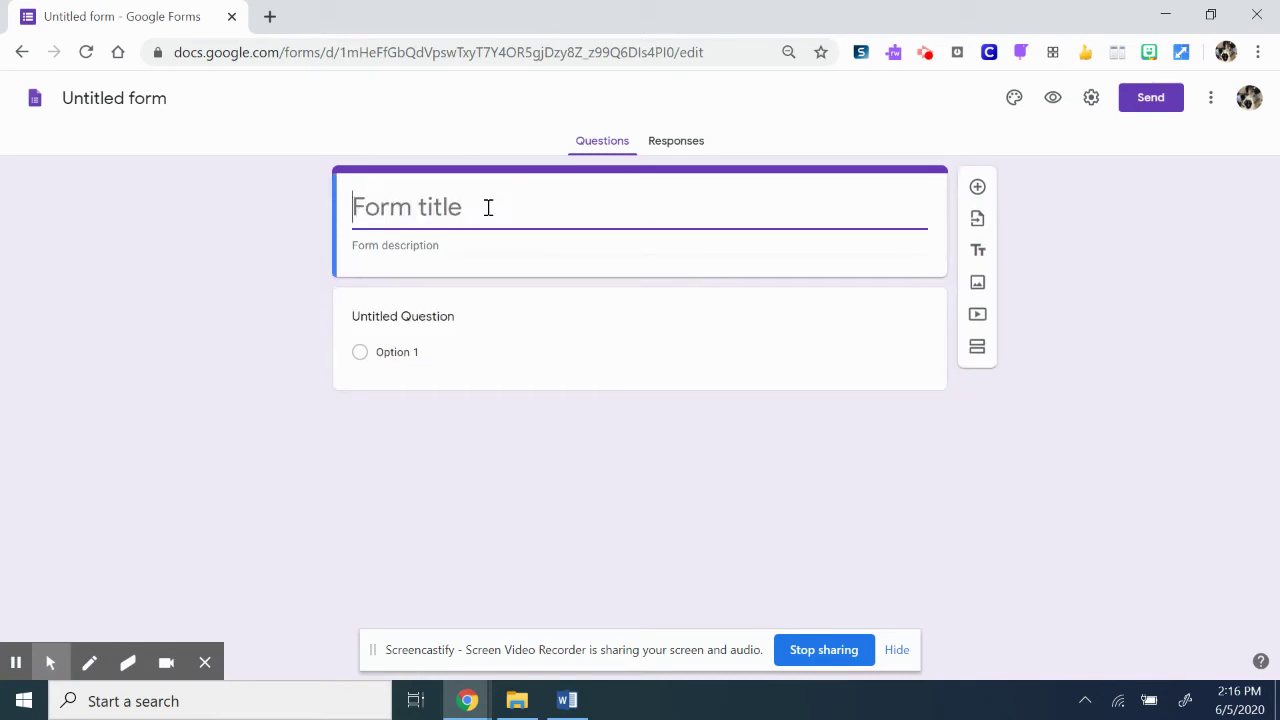
text(Choose your )
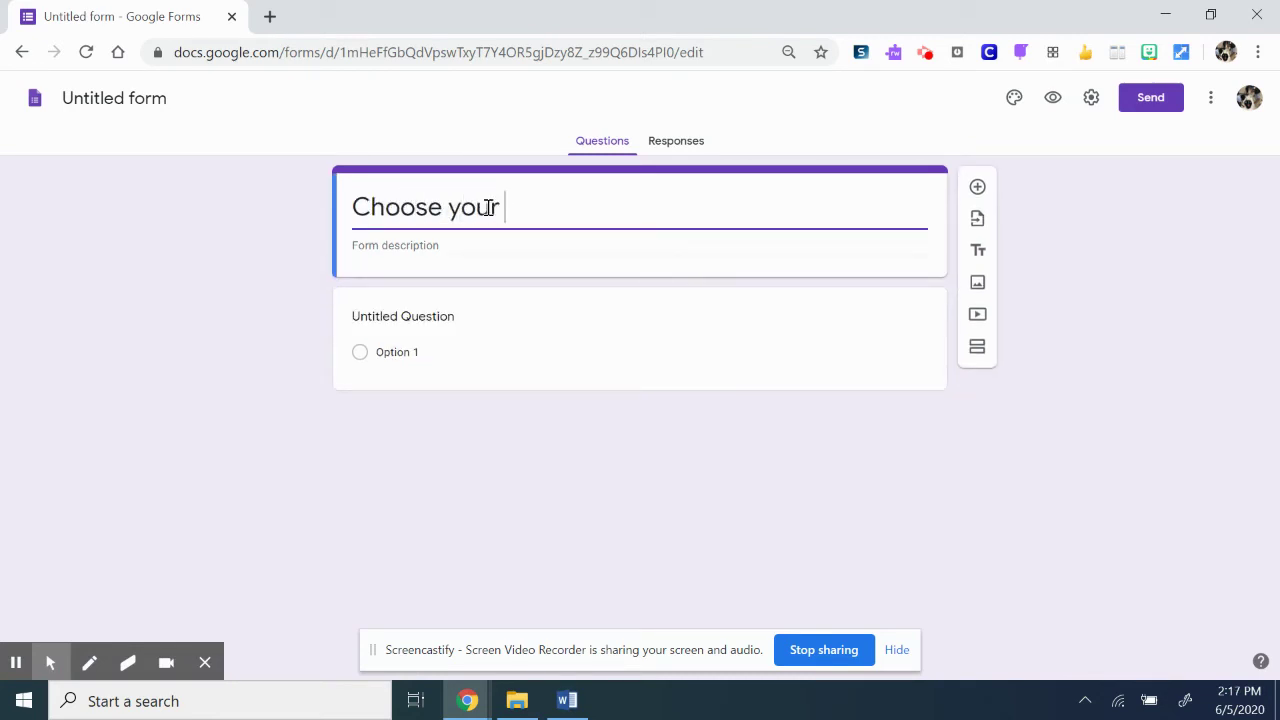
text(own adventure walk)
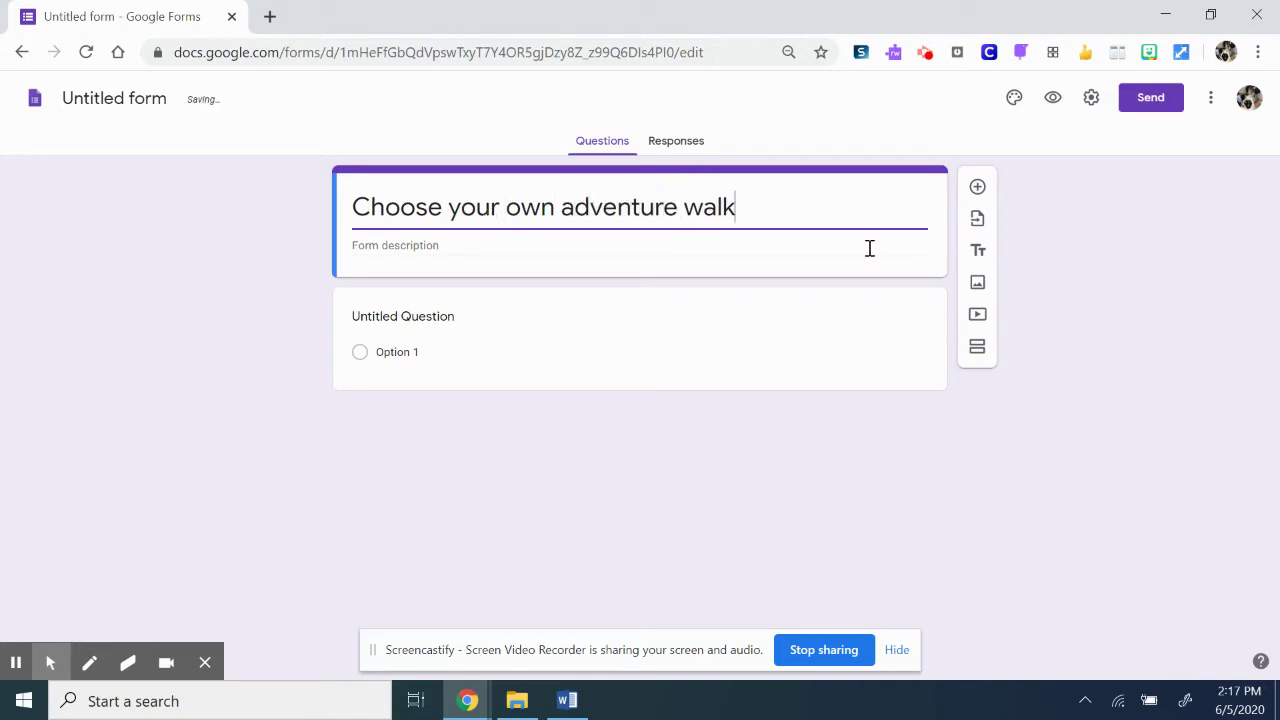
Word the first question so the named character walks to the end of the road and ask which way that character chooses.
click(508, 348)
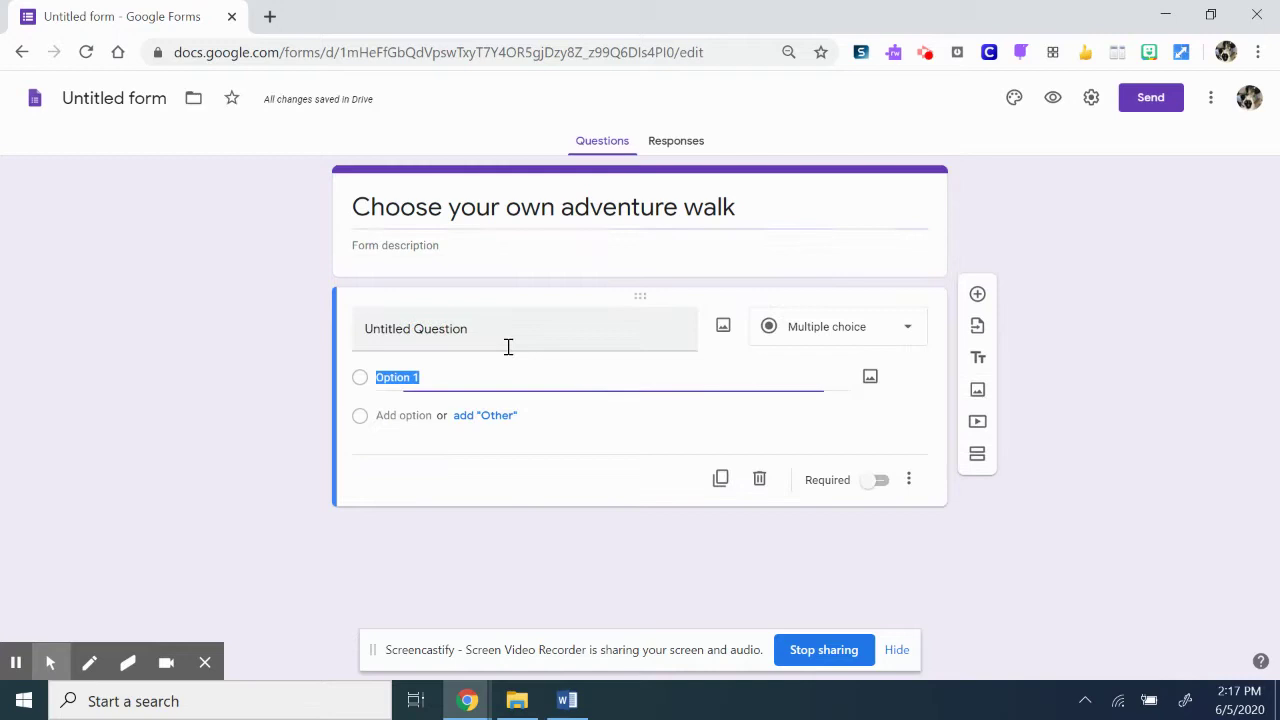
click(439, 337)
key(BackSpace)
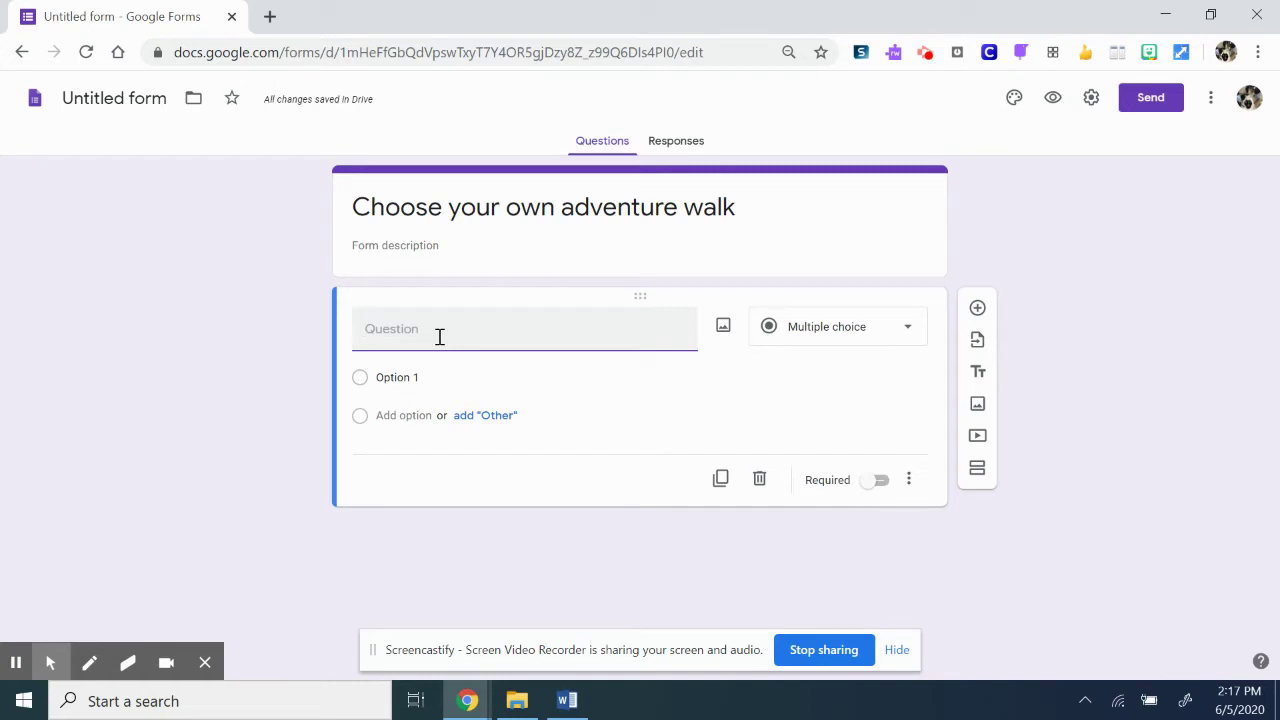
text(Srat)
key(BackSpace)
key(BackSpace)
text(h walks to the end of the)
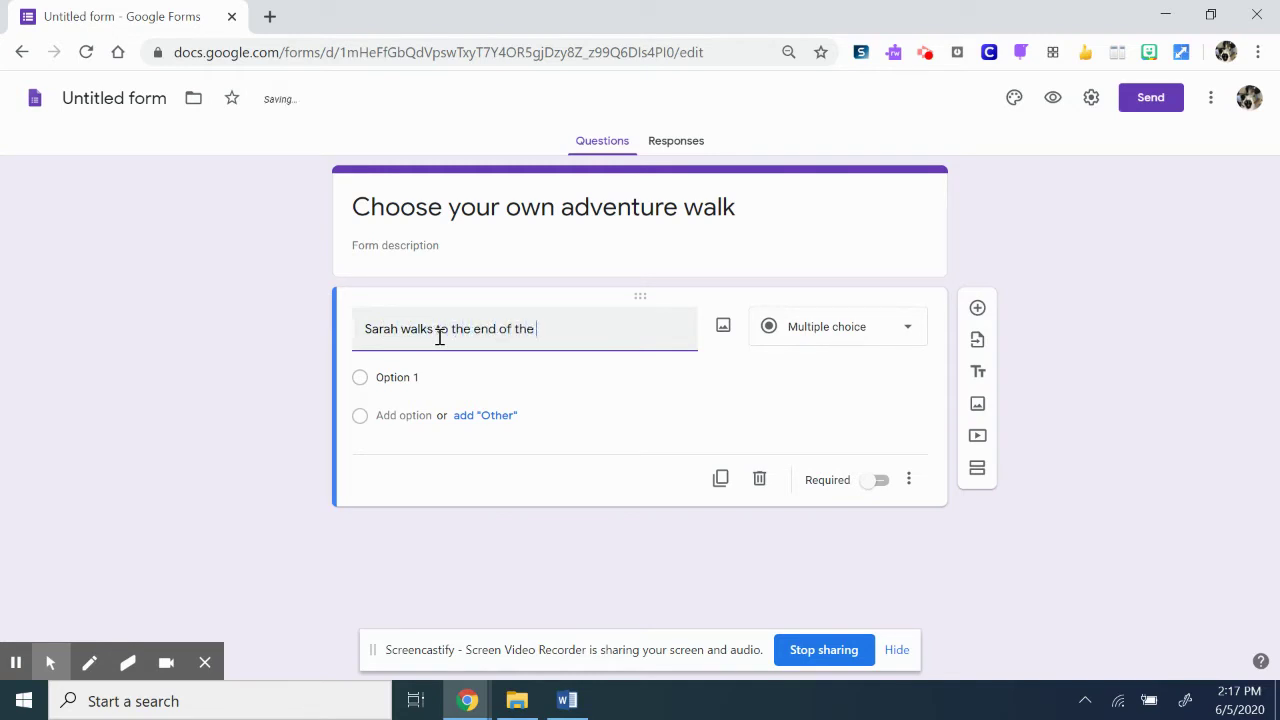
text( road which way d)
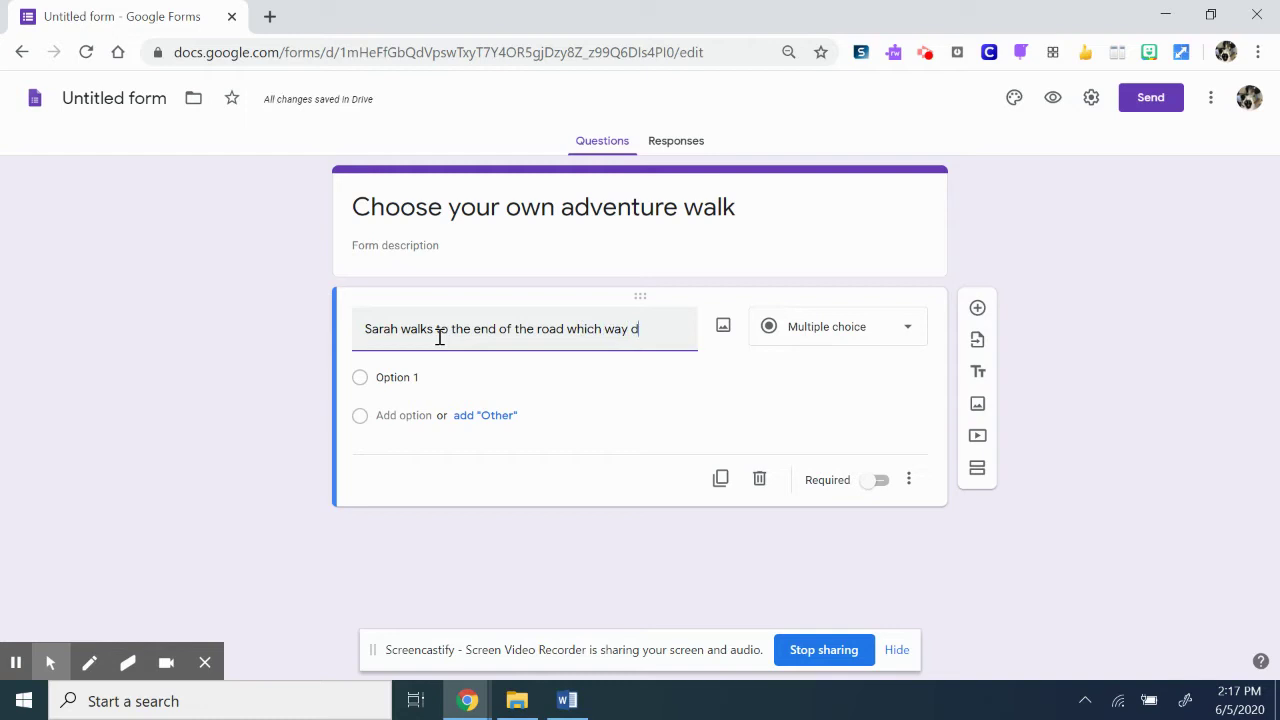
text(oes Sarah choose)
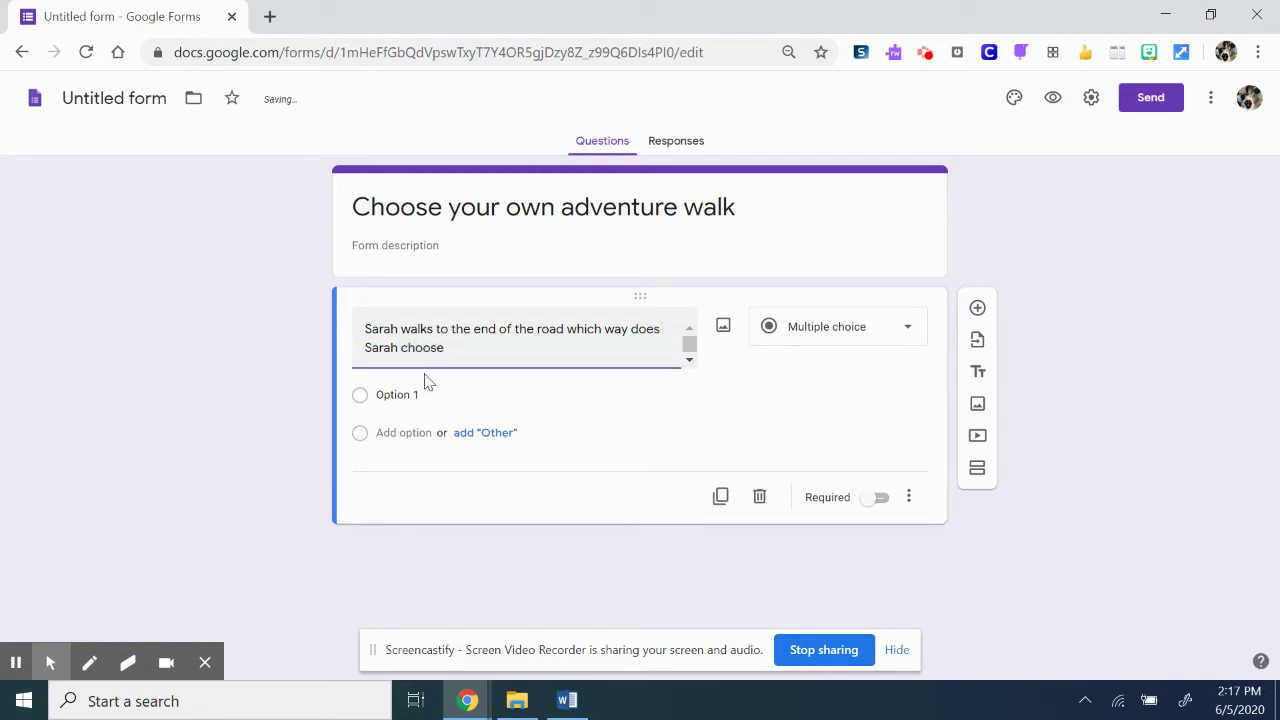
Name the question's first answer option "Right" and add a "Left" option and an "Other" option.
click(402, 398)
right_click(410, 412)
key(Escape)
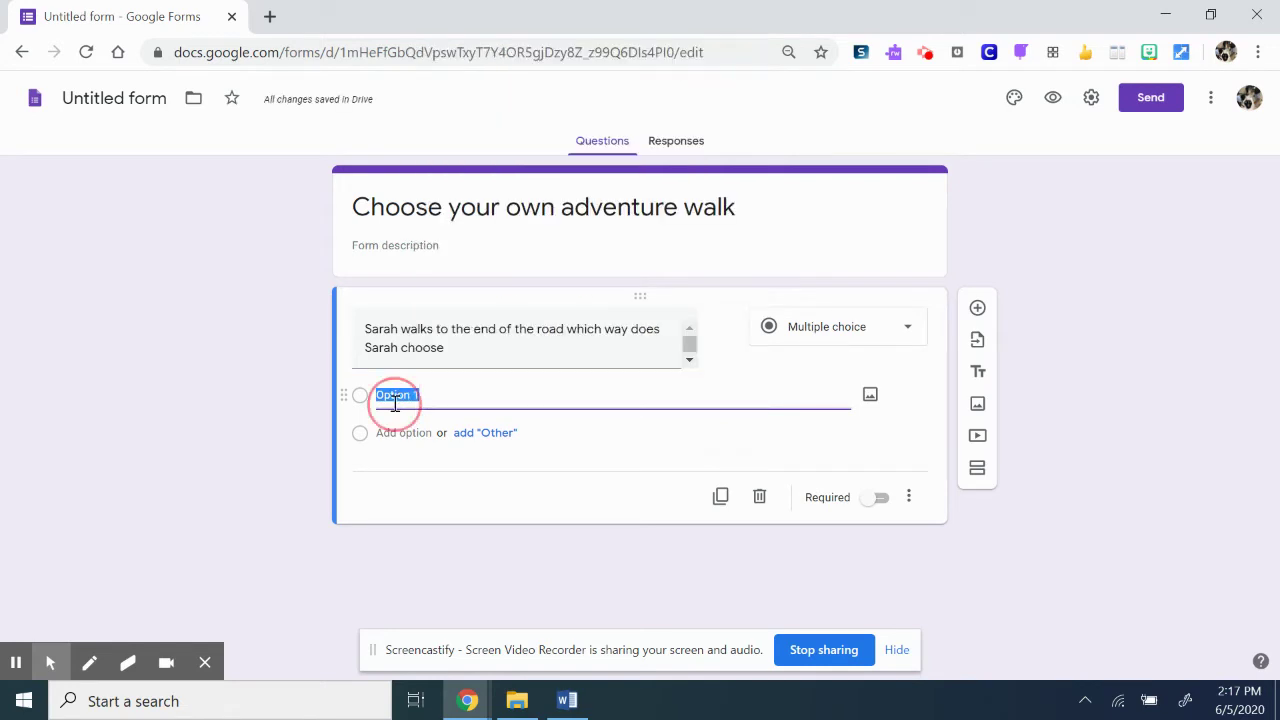
text(Right)
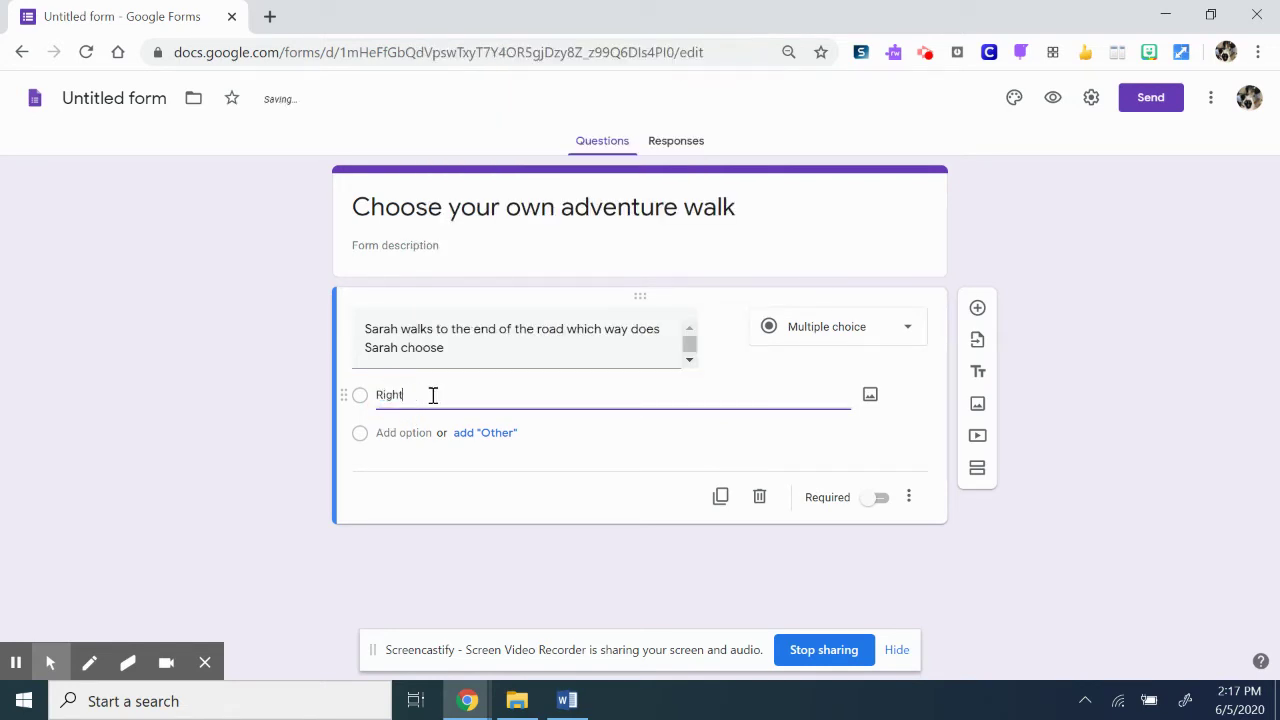
click(487, 432)
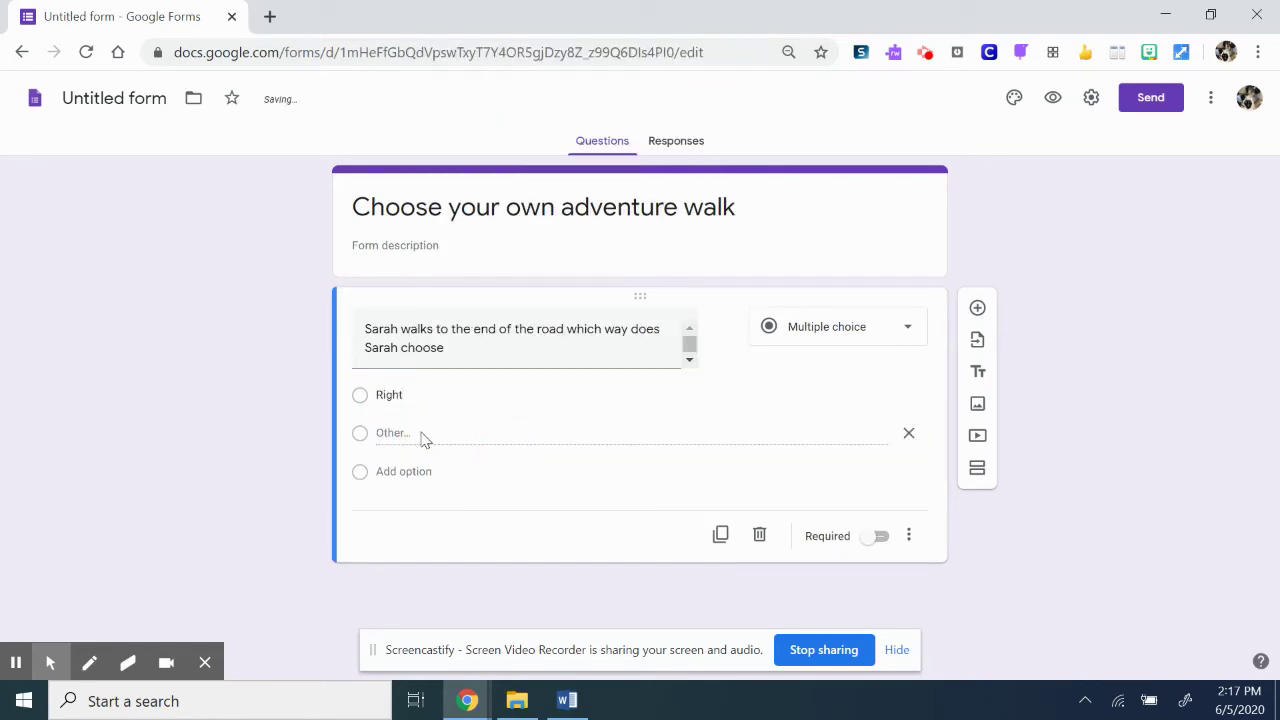
double_click(403, 437)
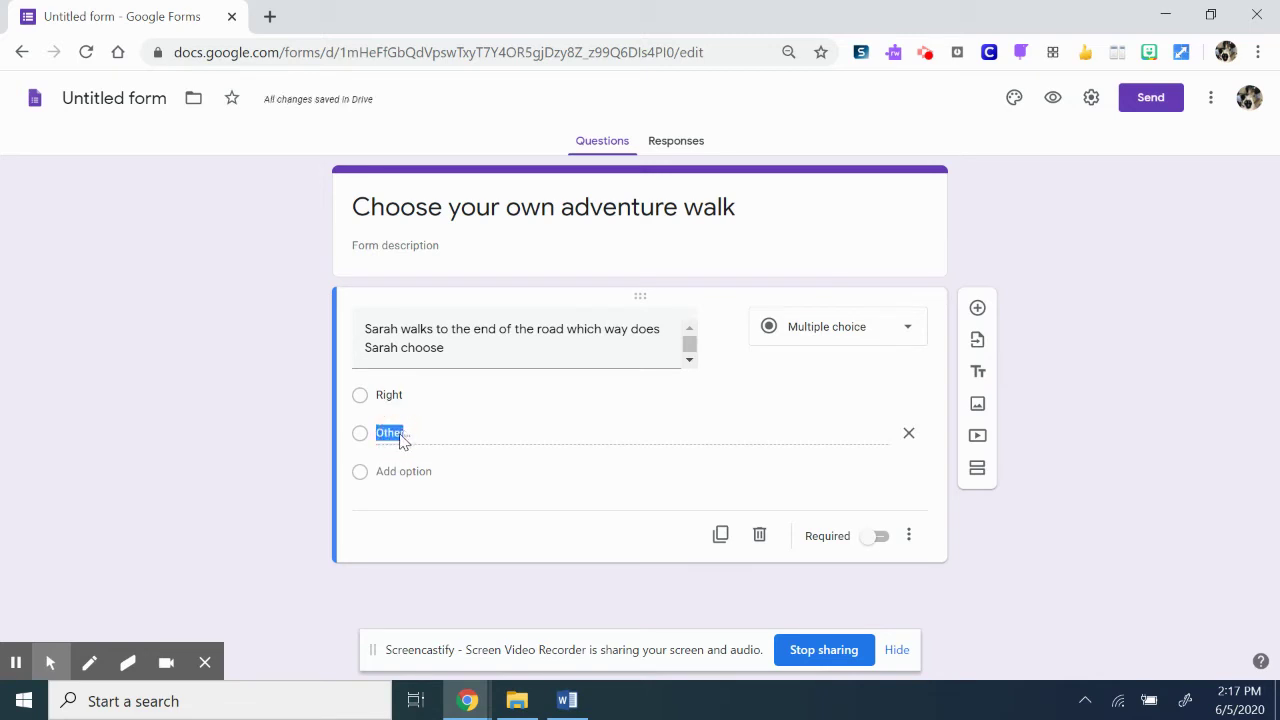
click(404, 470)
key(BackSpace)
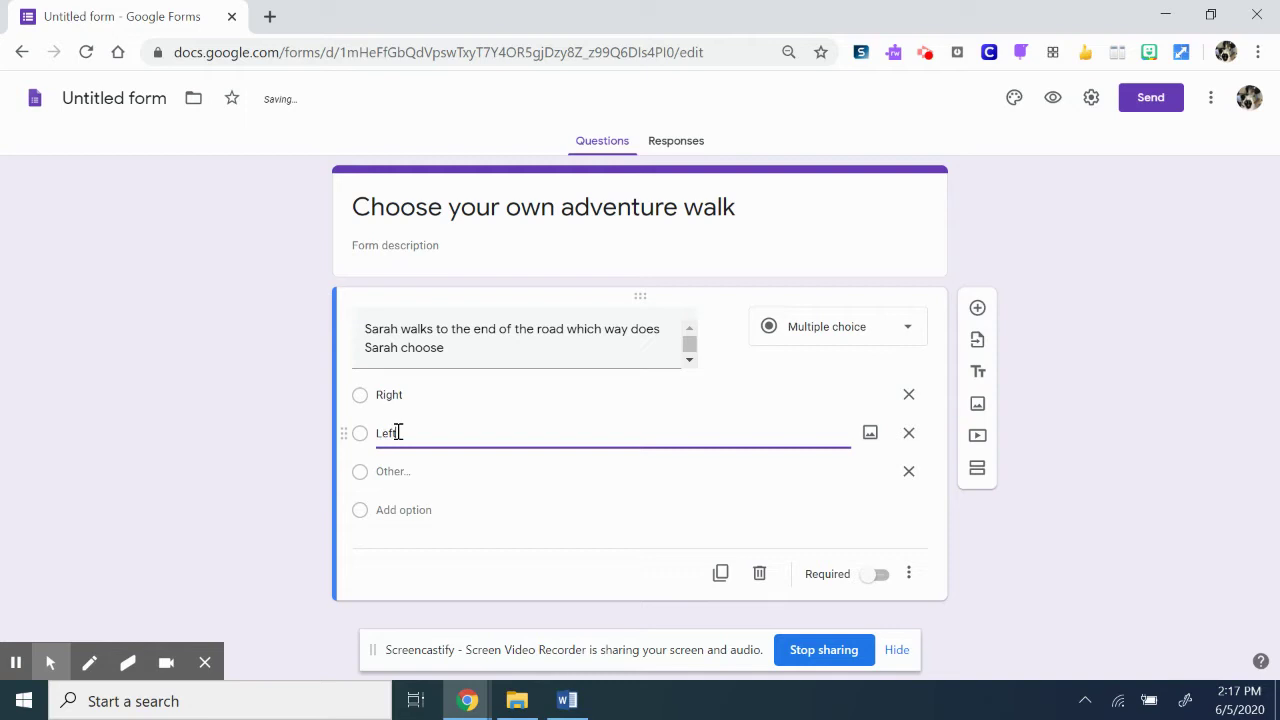
click(520, 500)
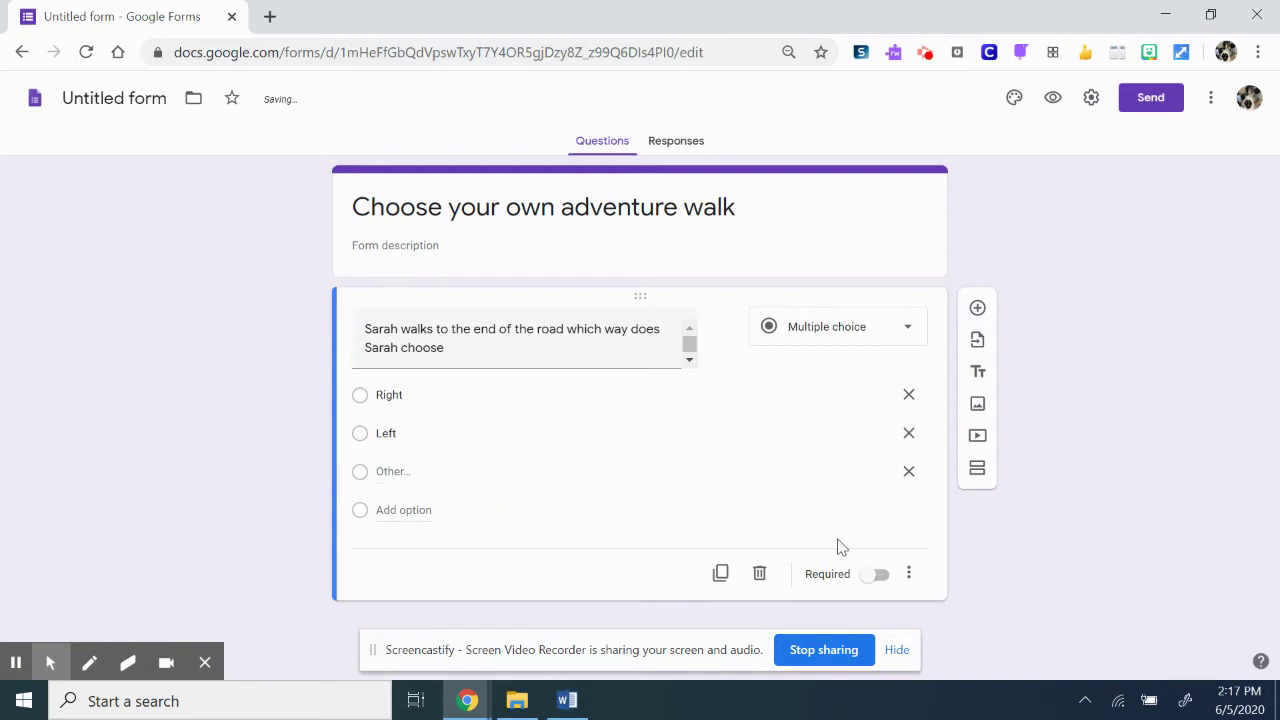
Make the first question required and have it go to a section based on the answer.
click(874, 576)
click(917, 582)
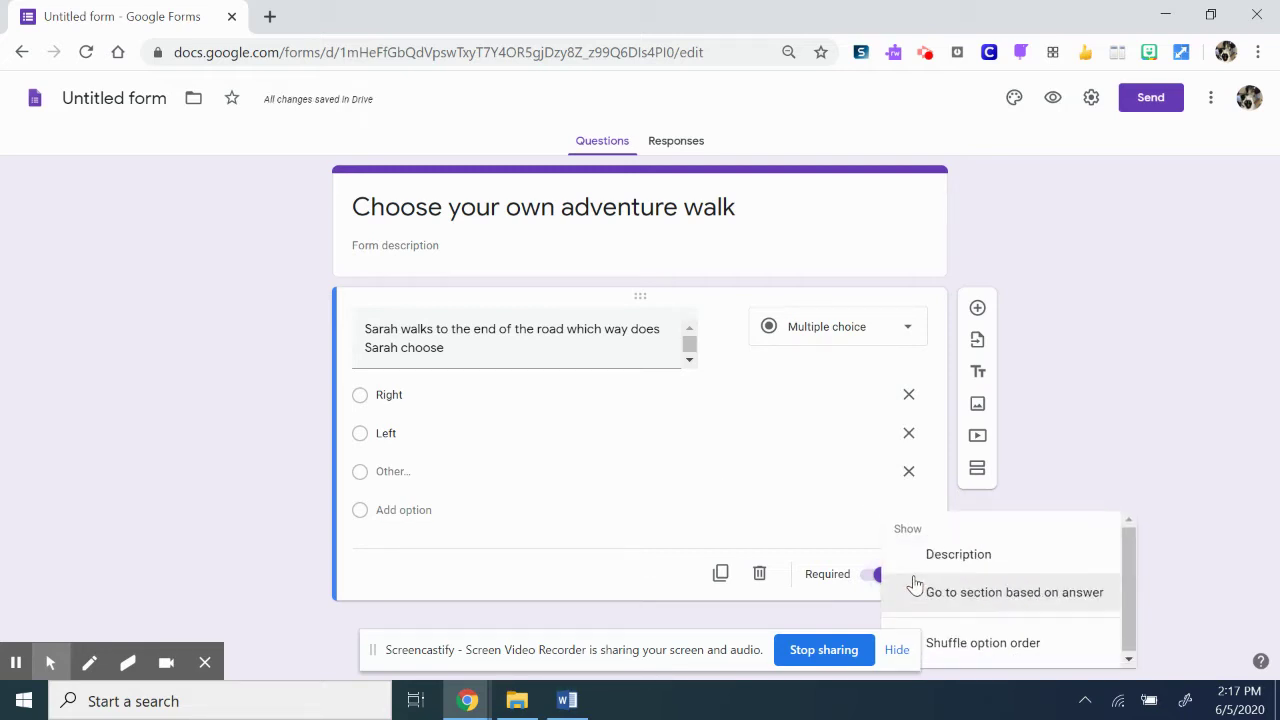
click(960, 600)
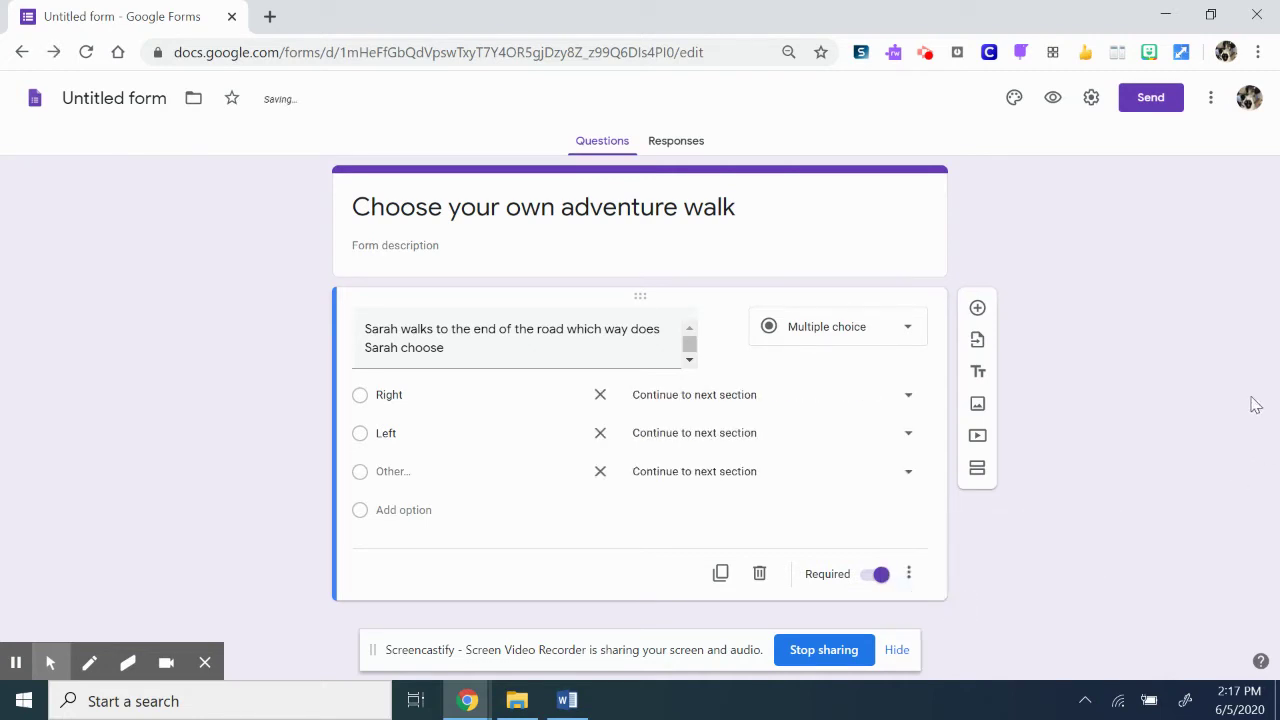
Add a second section after the first question and title it "Right".
click(977, 468)
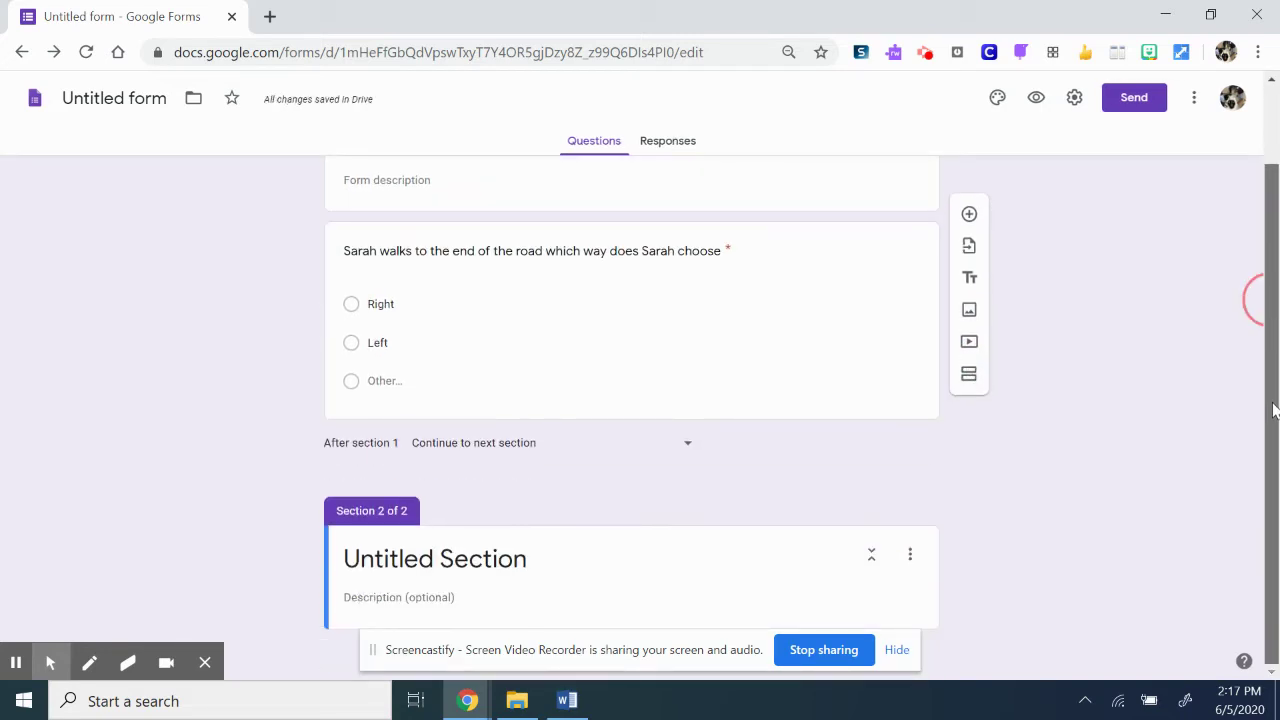
click(486, 566)
text(Right)
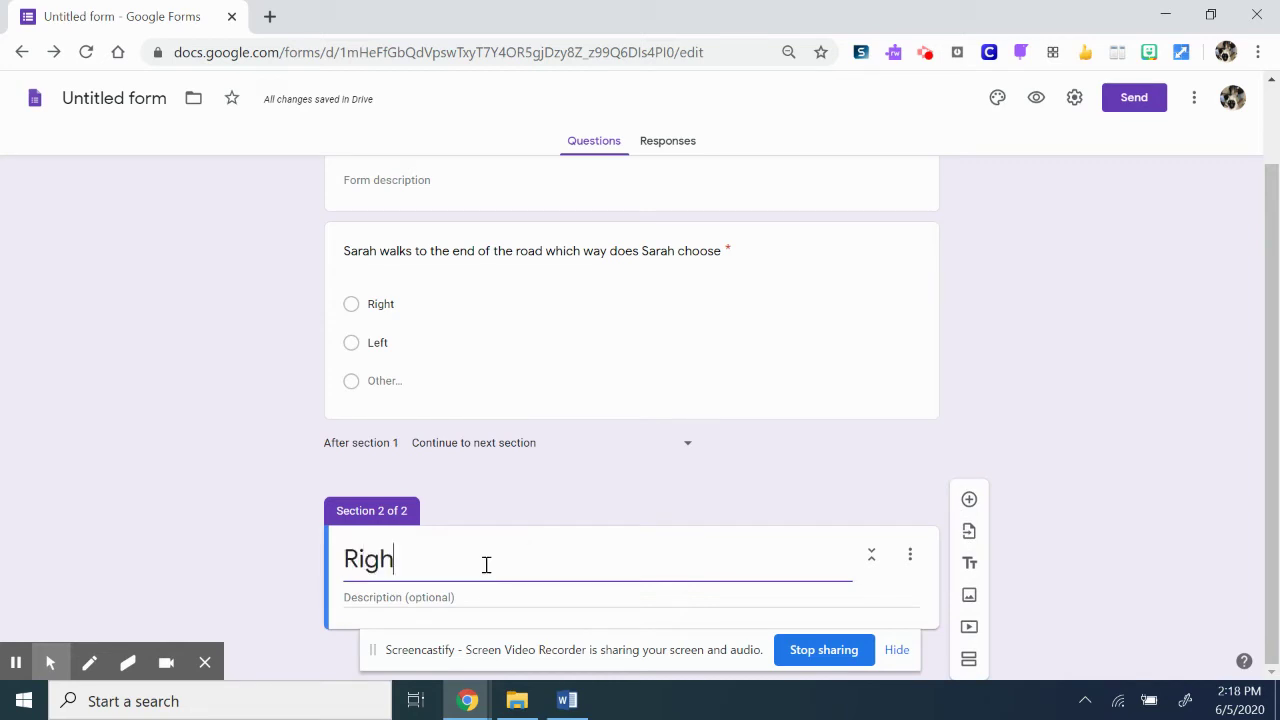
Add a third section after the Right section and title it "Left".
click(969, 658)
drag(1271, 486, 1276, 610)
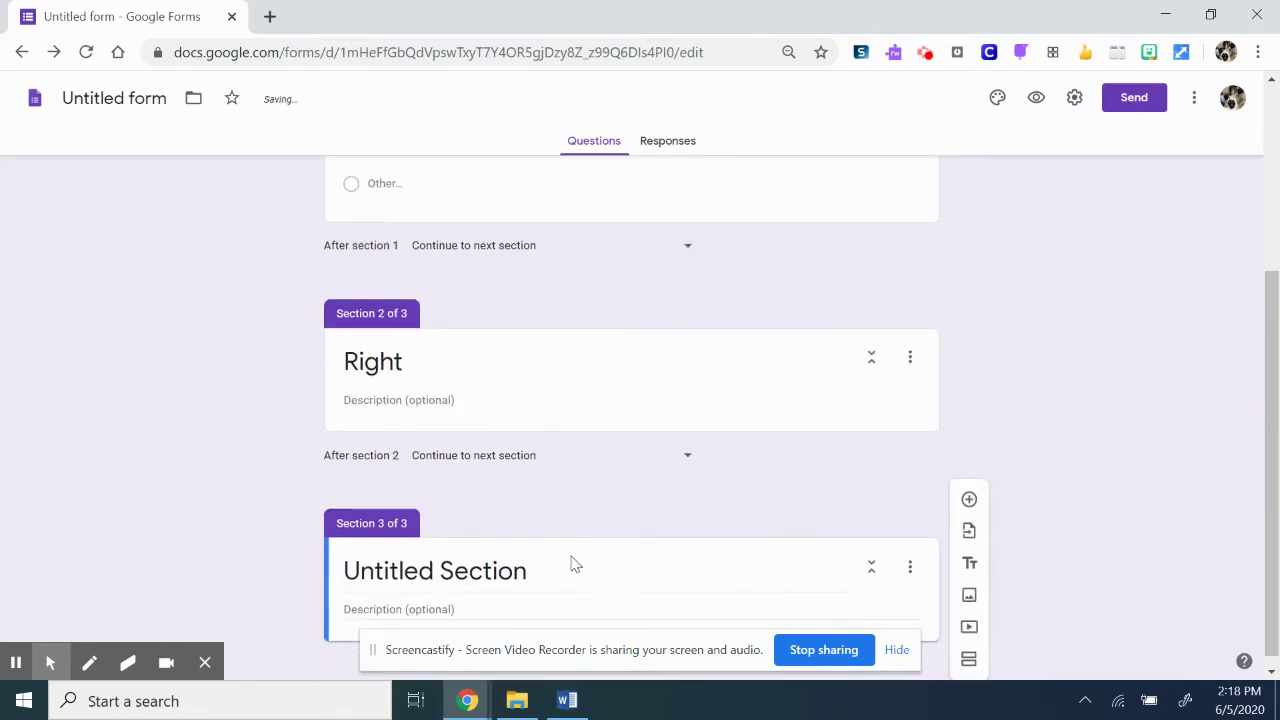
click(540, 561)
text(LEft)
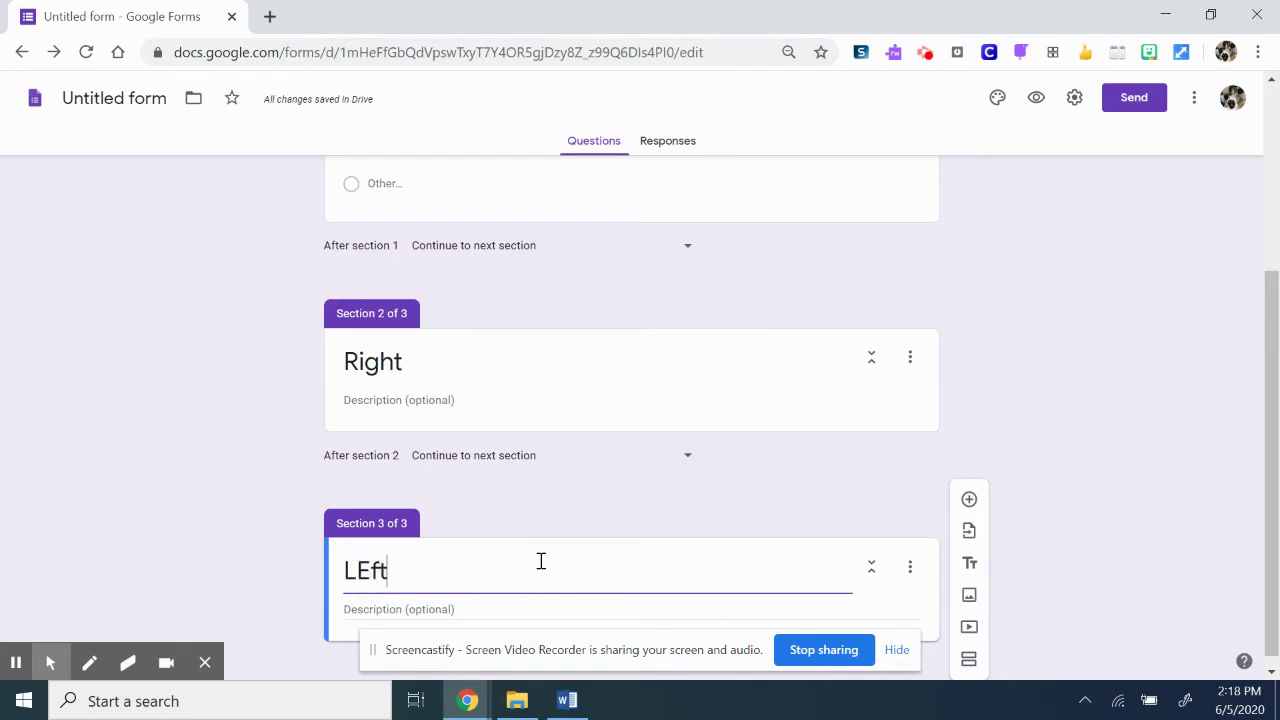
key(BackSpace)
key(BackSpace)
key(BackSpace)
text(eft)
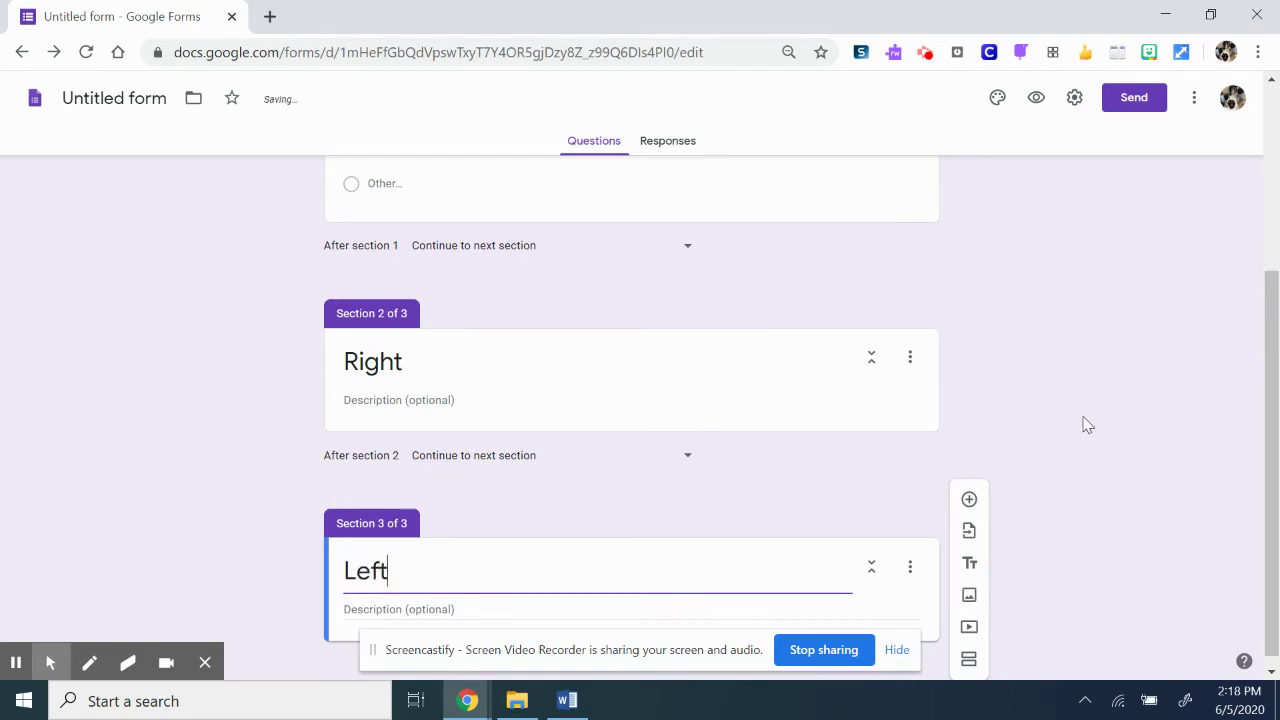
Route the first question's Right answer to section 2 and its Left answer to section 3, and remove the Other option.
drag(1266, 405, 1240, 314)
click(727, 291)
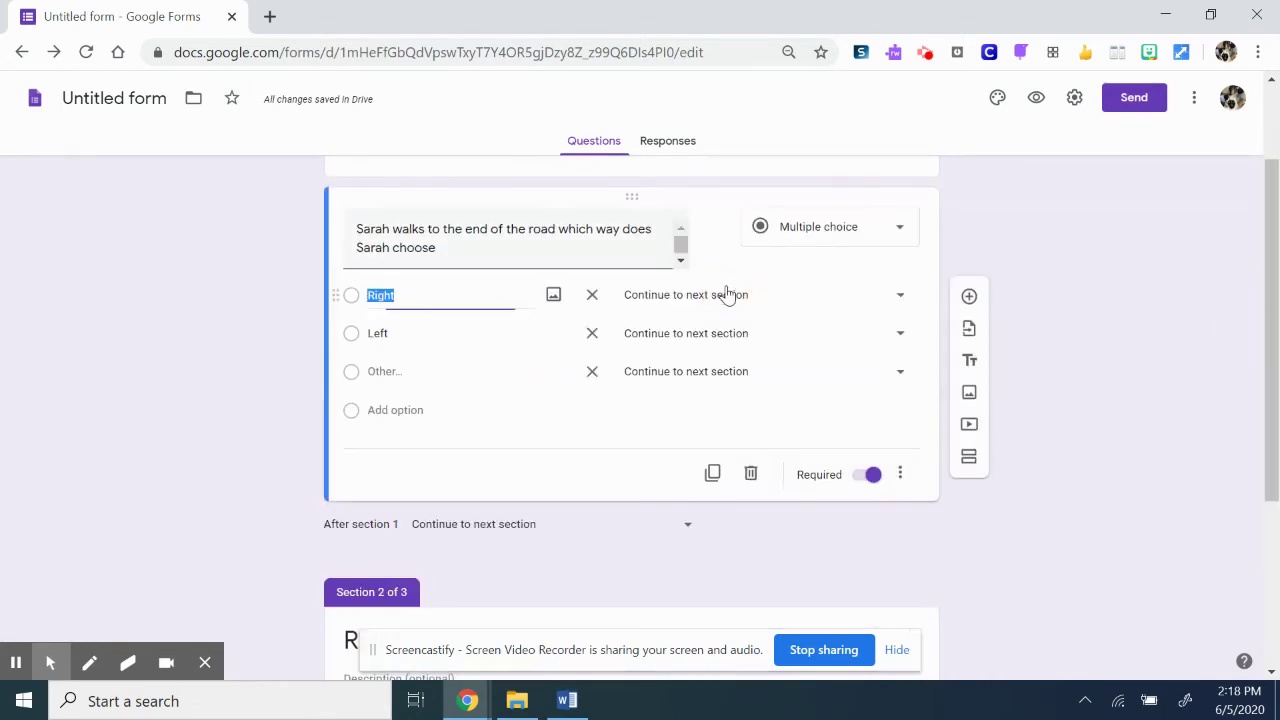
click(912, 295)
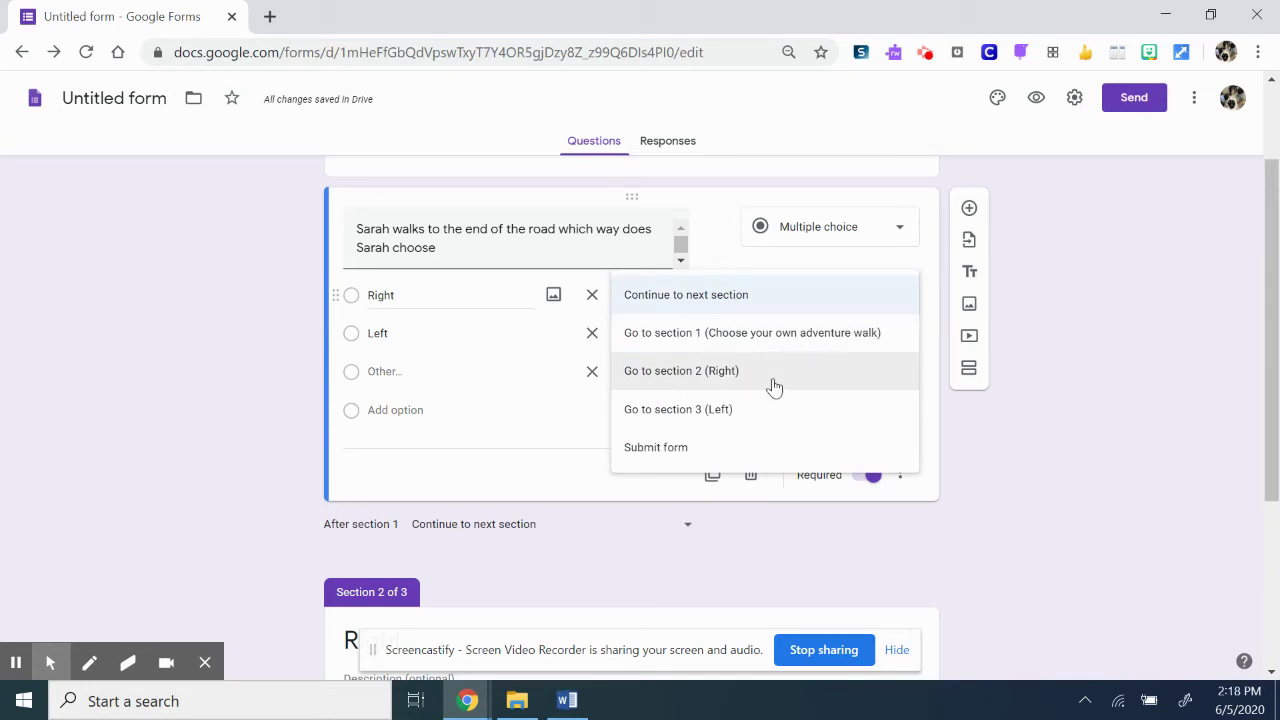
click(774, 387)
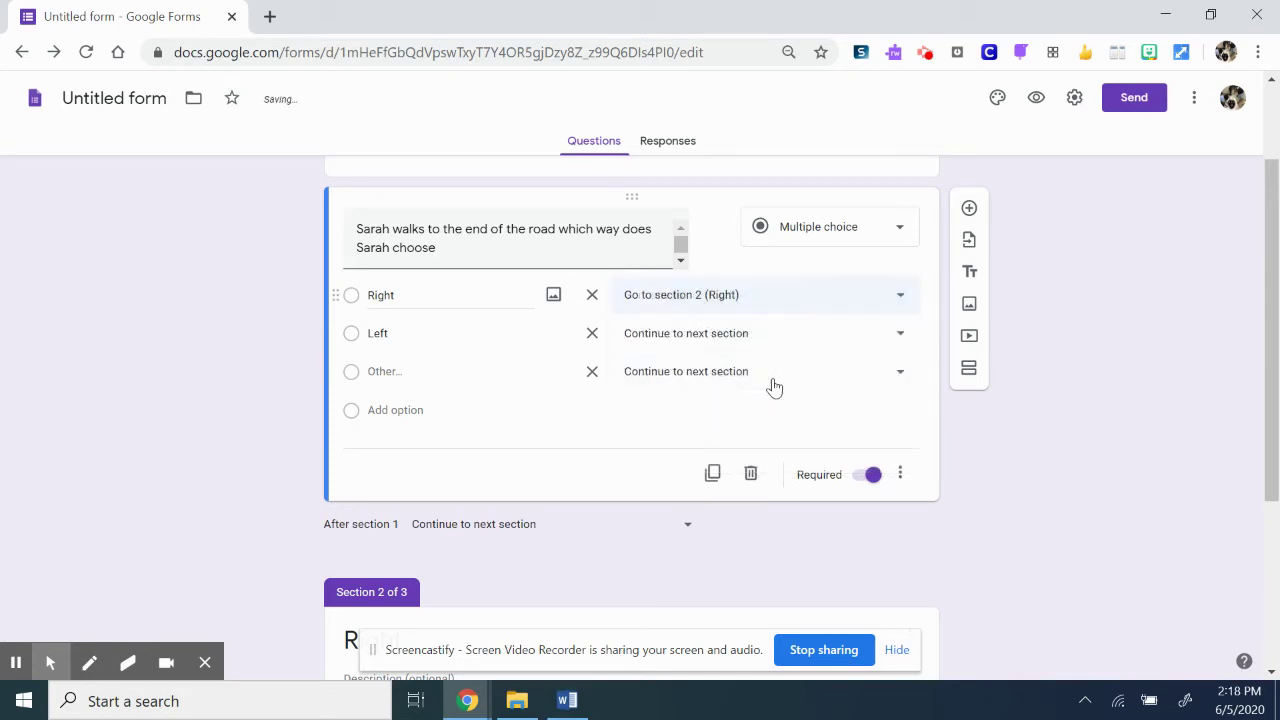
click(900, 336)
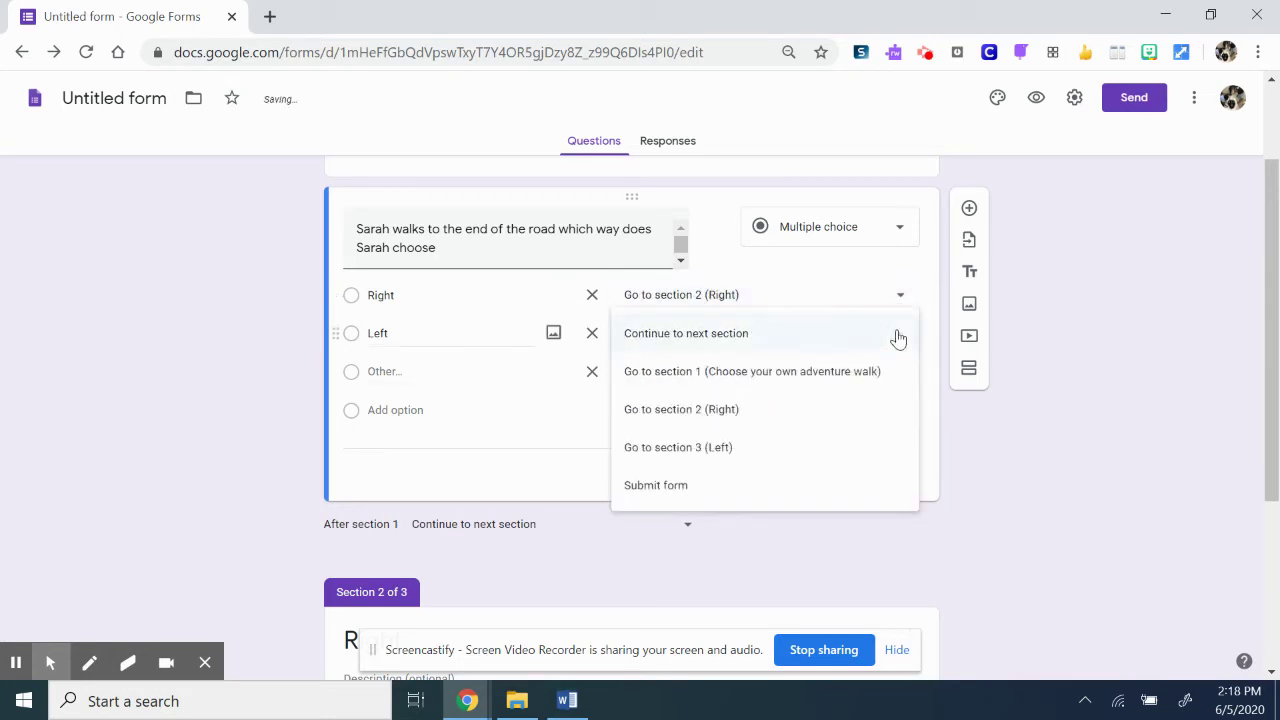
click(716, 448)
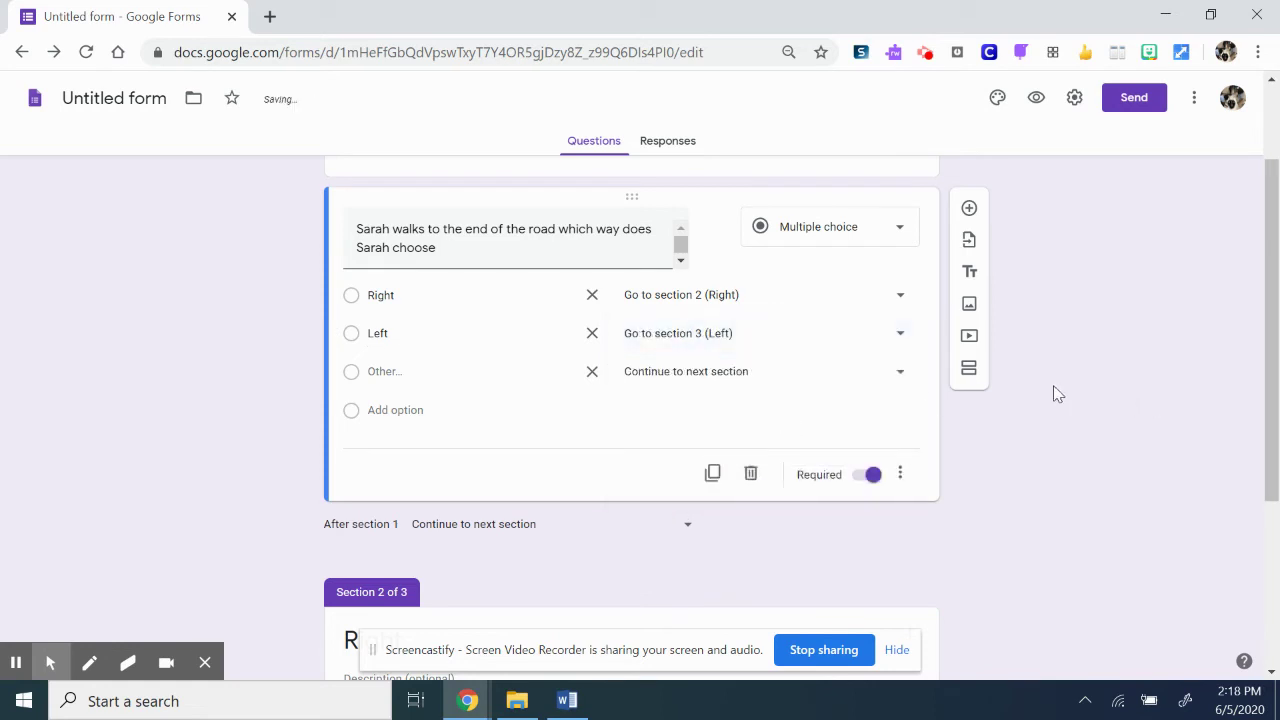
click(592, 371)
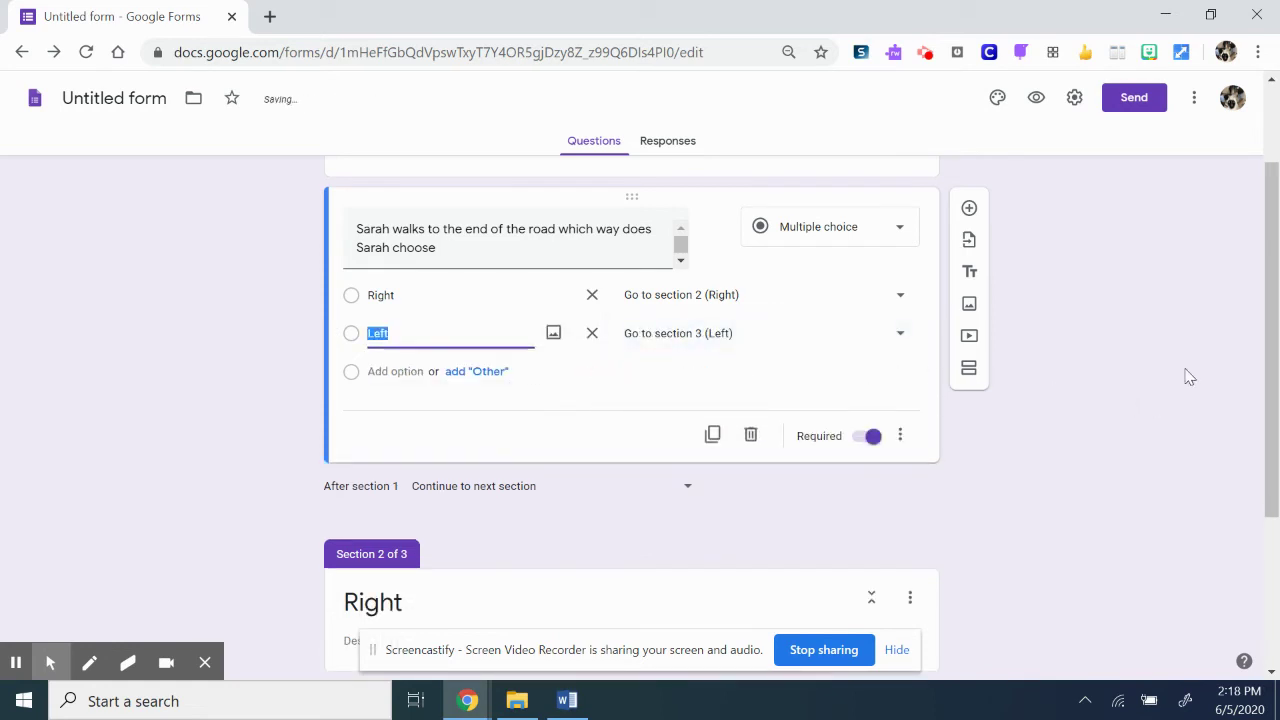
Add a multiple-choice question to the Right section asking what types of birds are found on the character's walk here in Ohio.
scroll(1262, 343, down, 3)
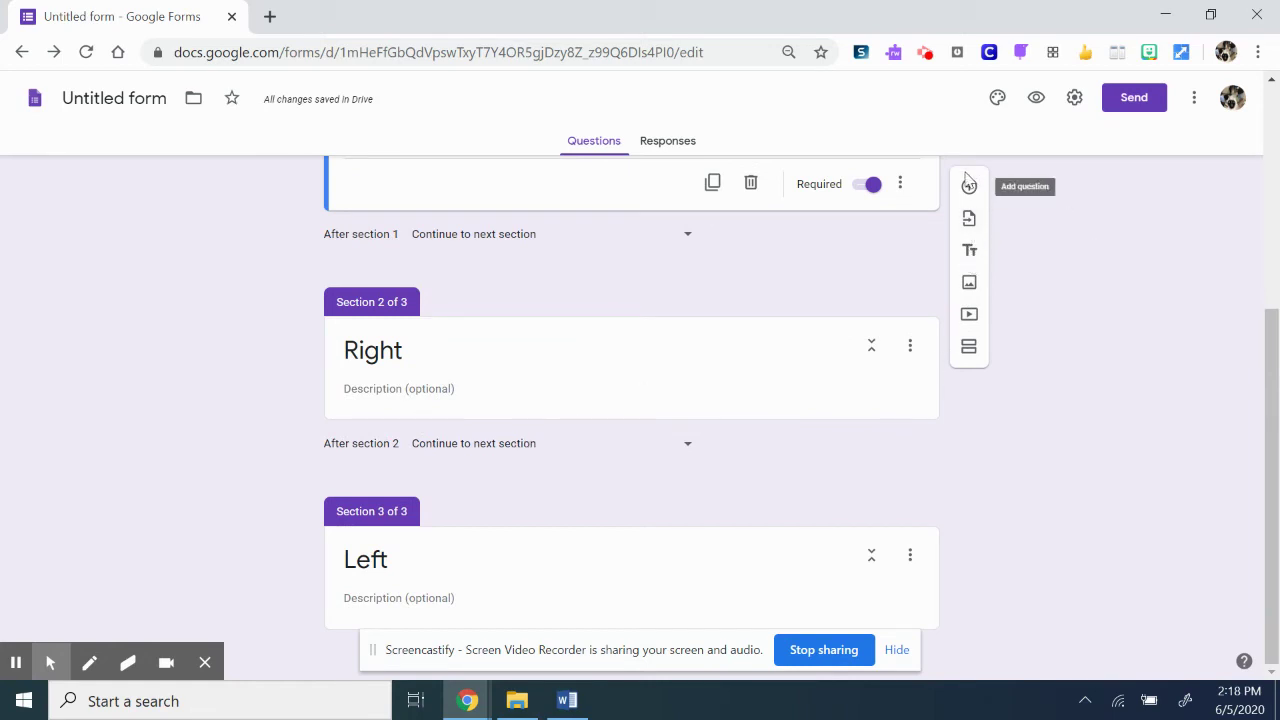
click(584, 384)
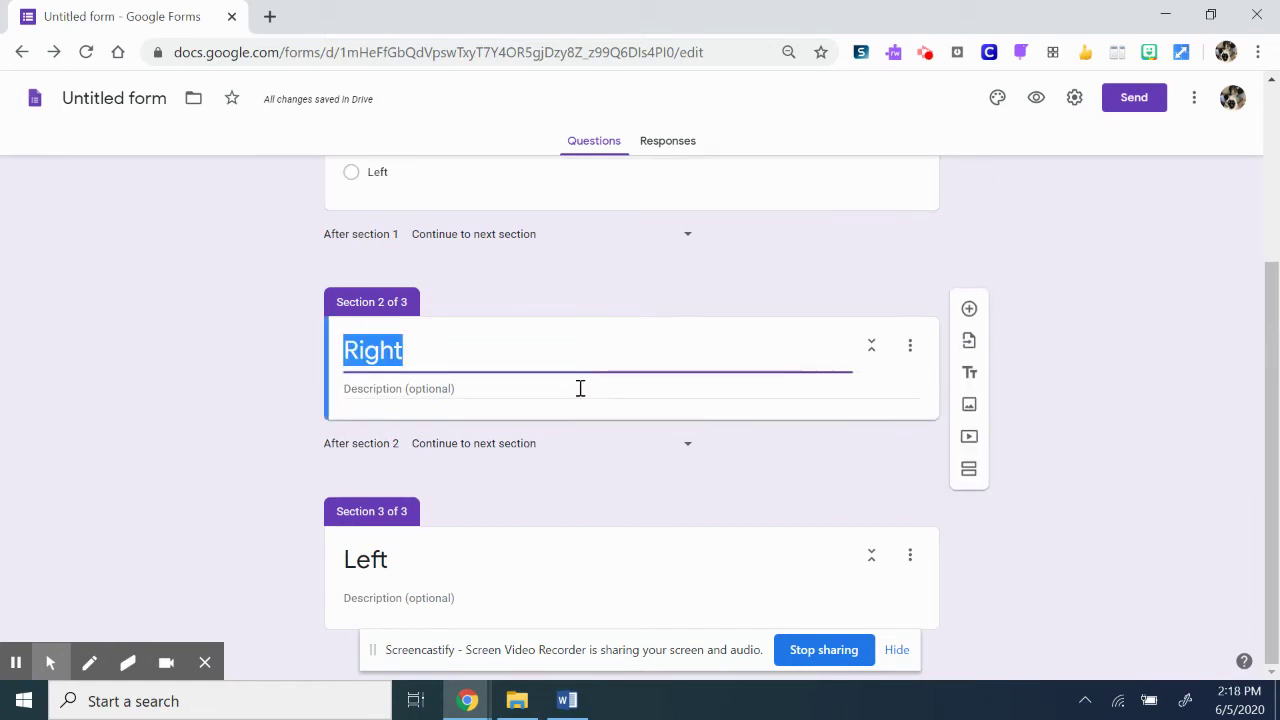
click(578, 388)
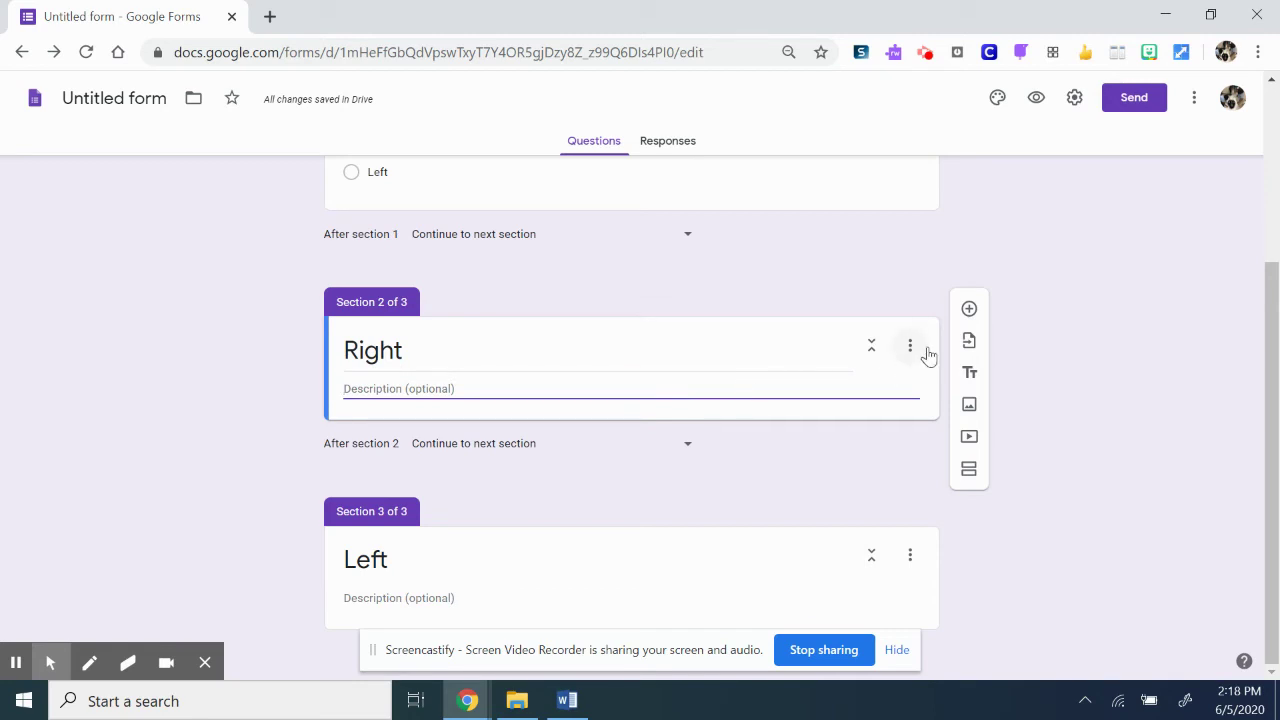
click(969, 311)
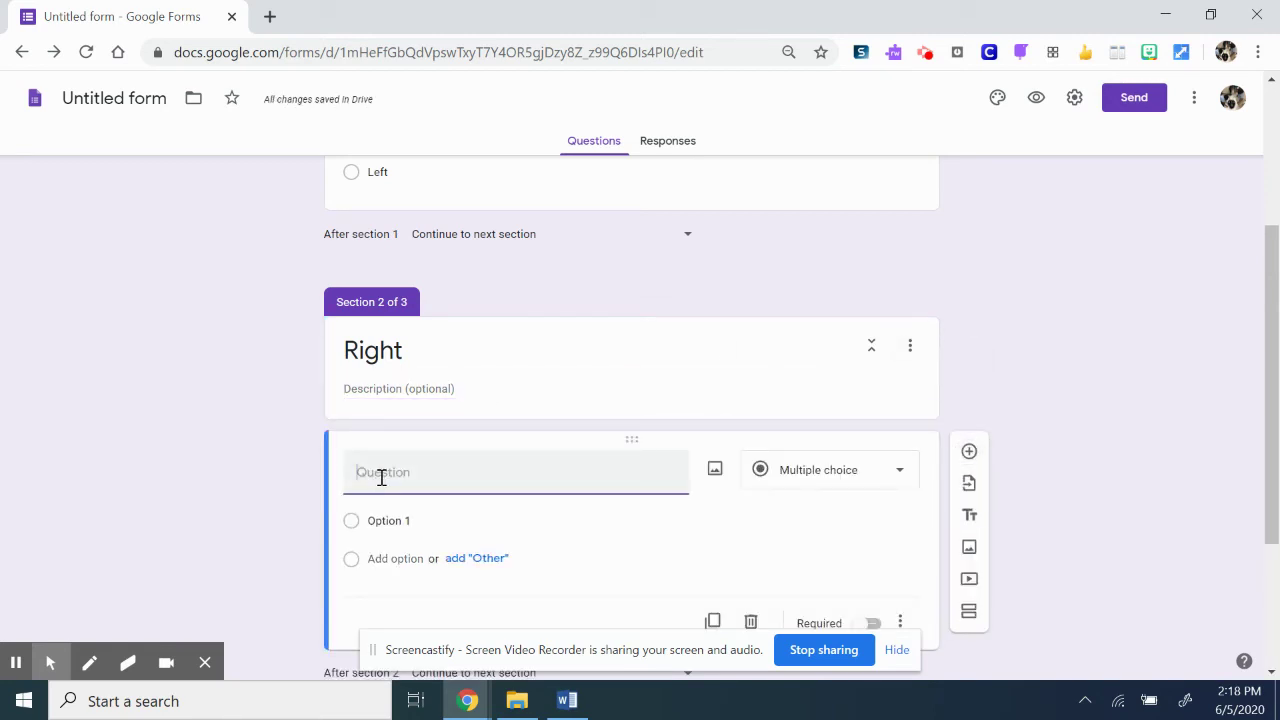
text(What types of birds are found o)
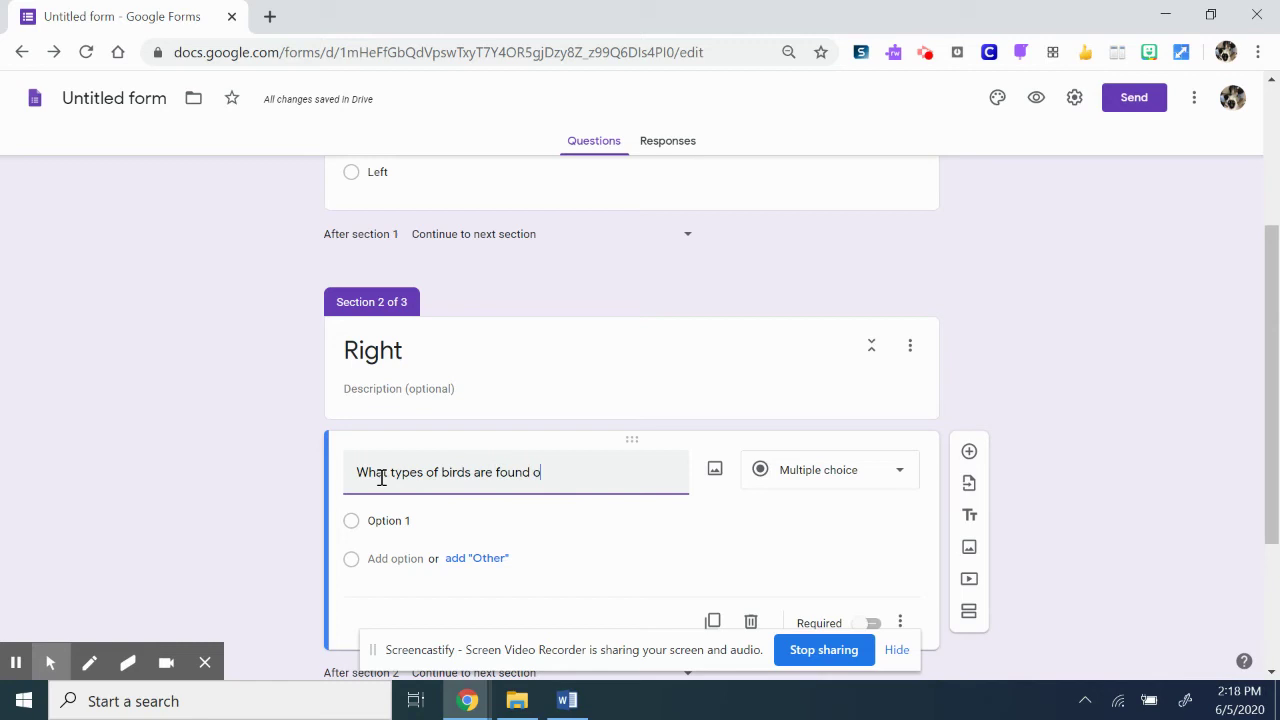
text(n Sarah W)
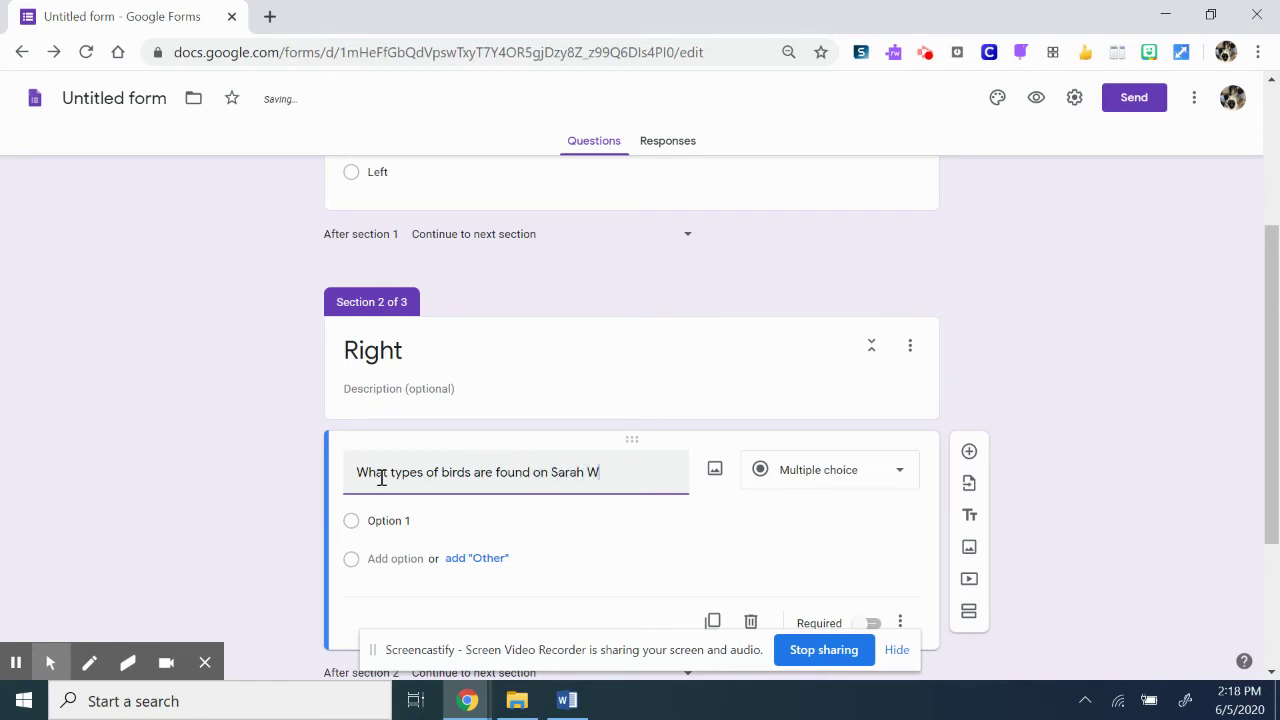
key(BackSpace)
text(walk here in)
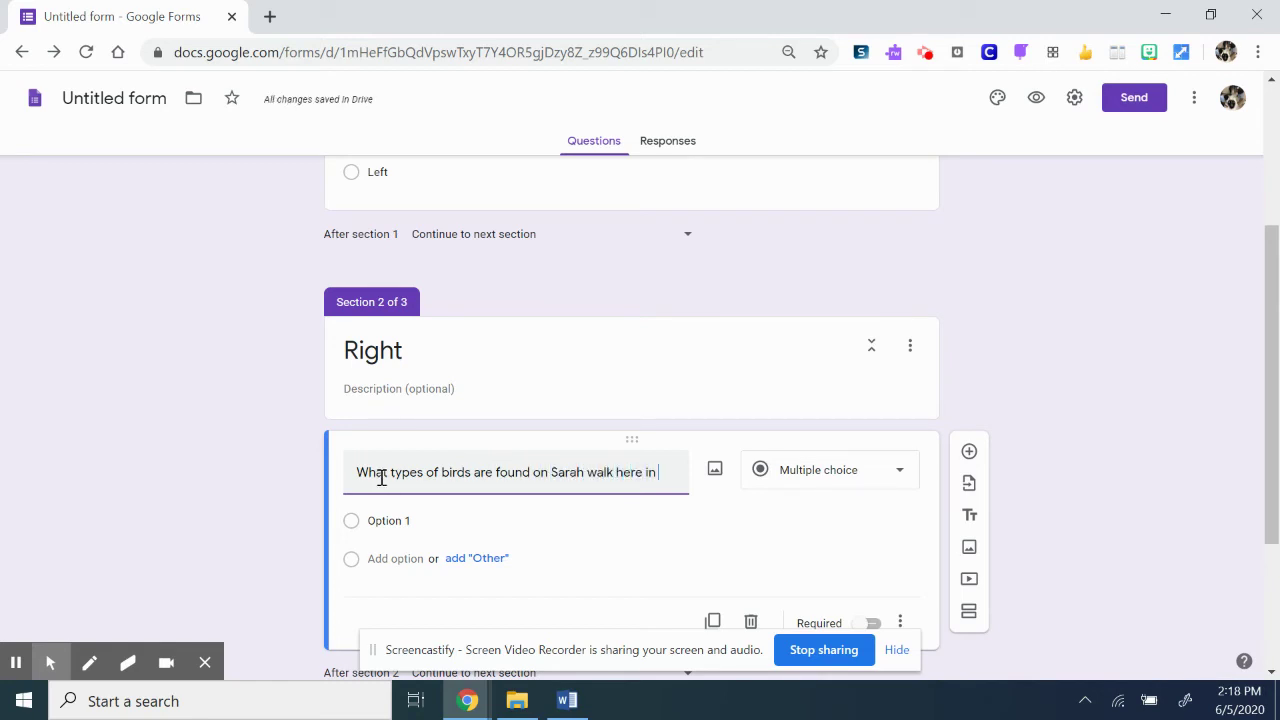
text( Ohio)
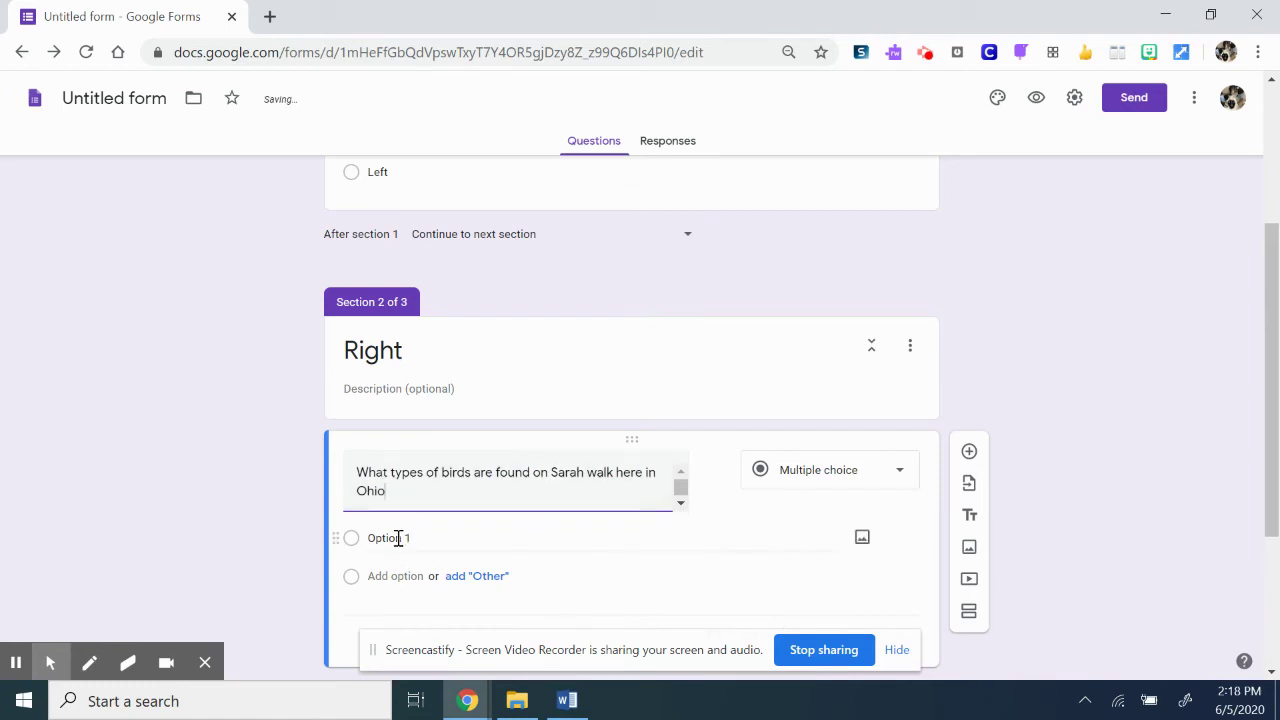
Give the bird question the answer options Cardinal and Do Do Bird, plus an Other option.
click(398, 538)
text(qard)
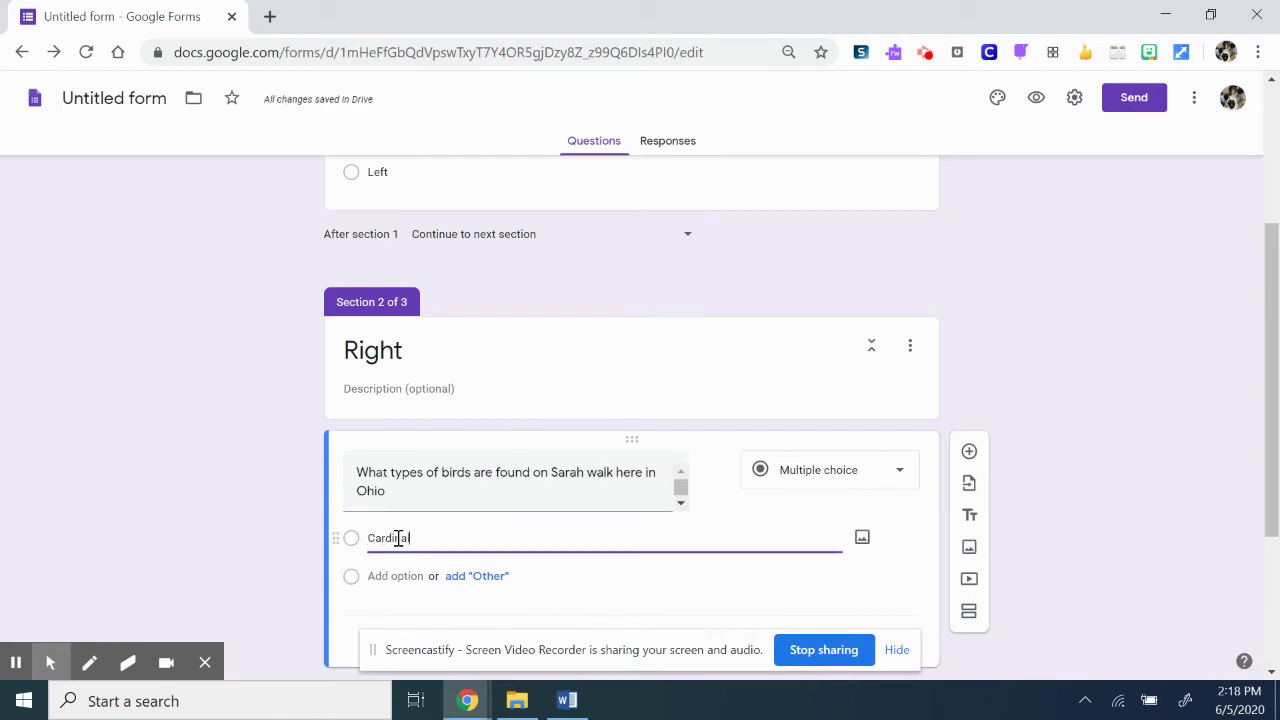
text(inal)
key(Tab)
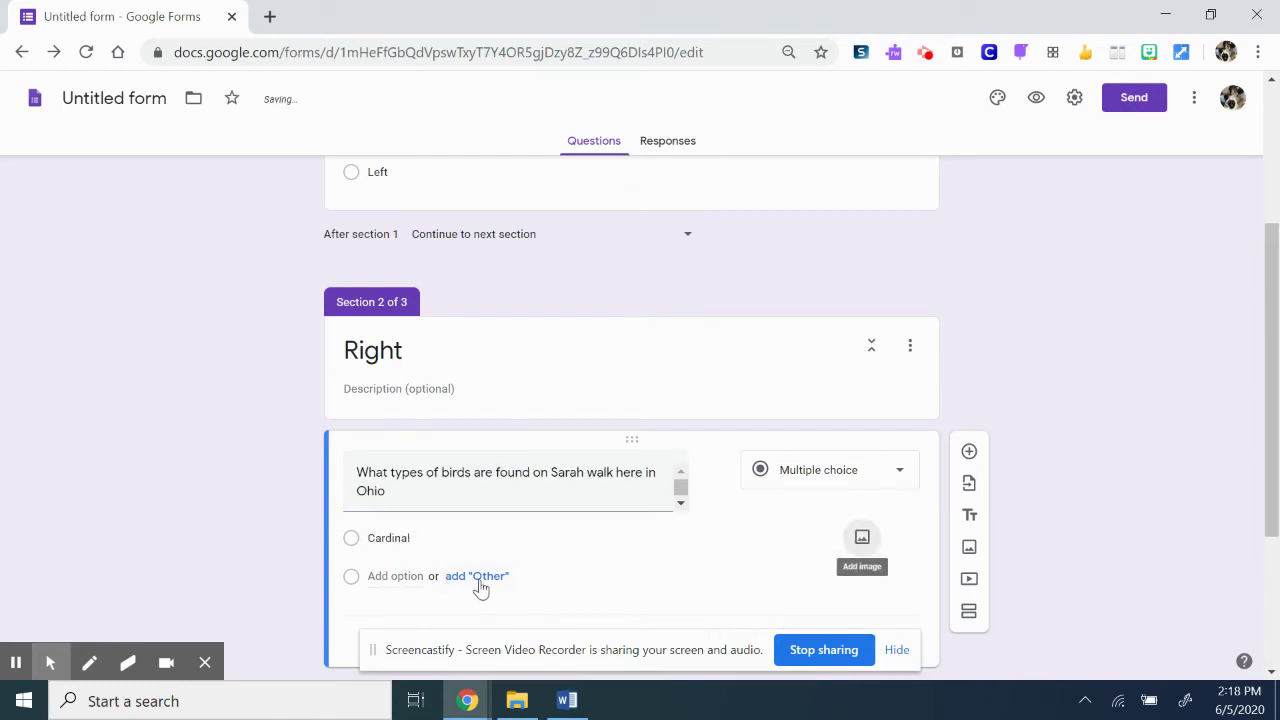
click(478, 579)
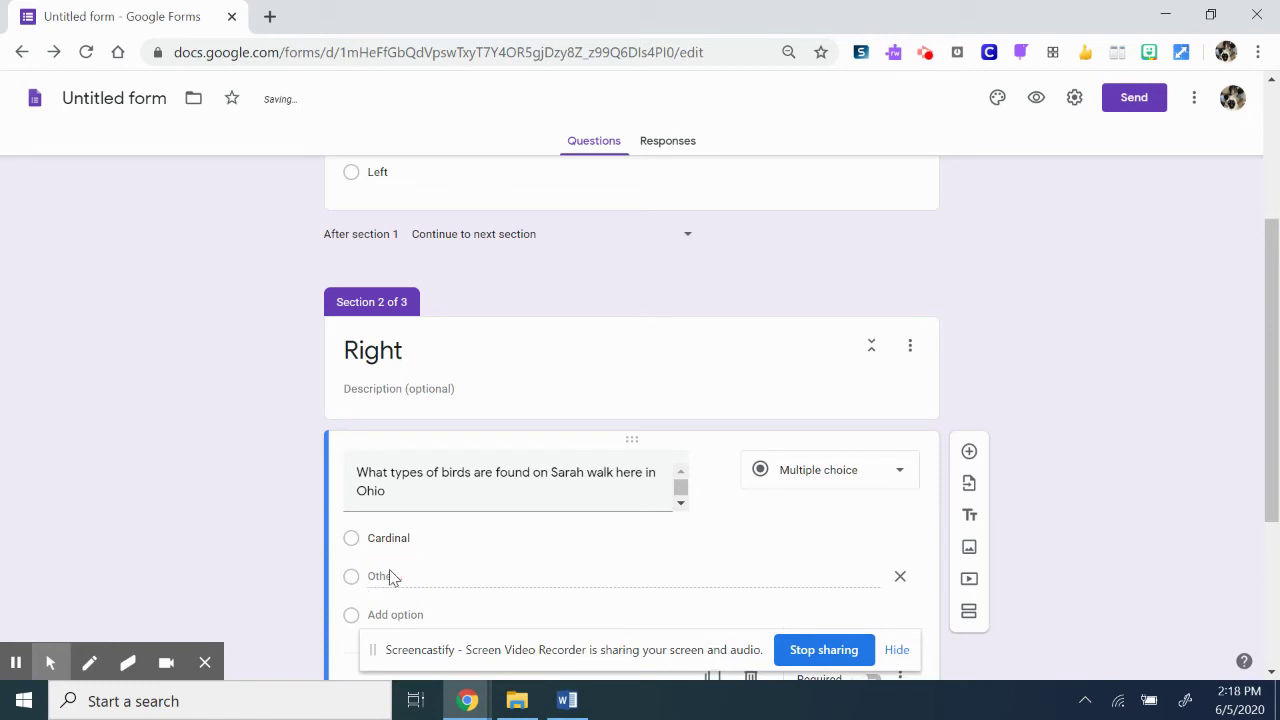
click(385, 613)
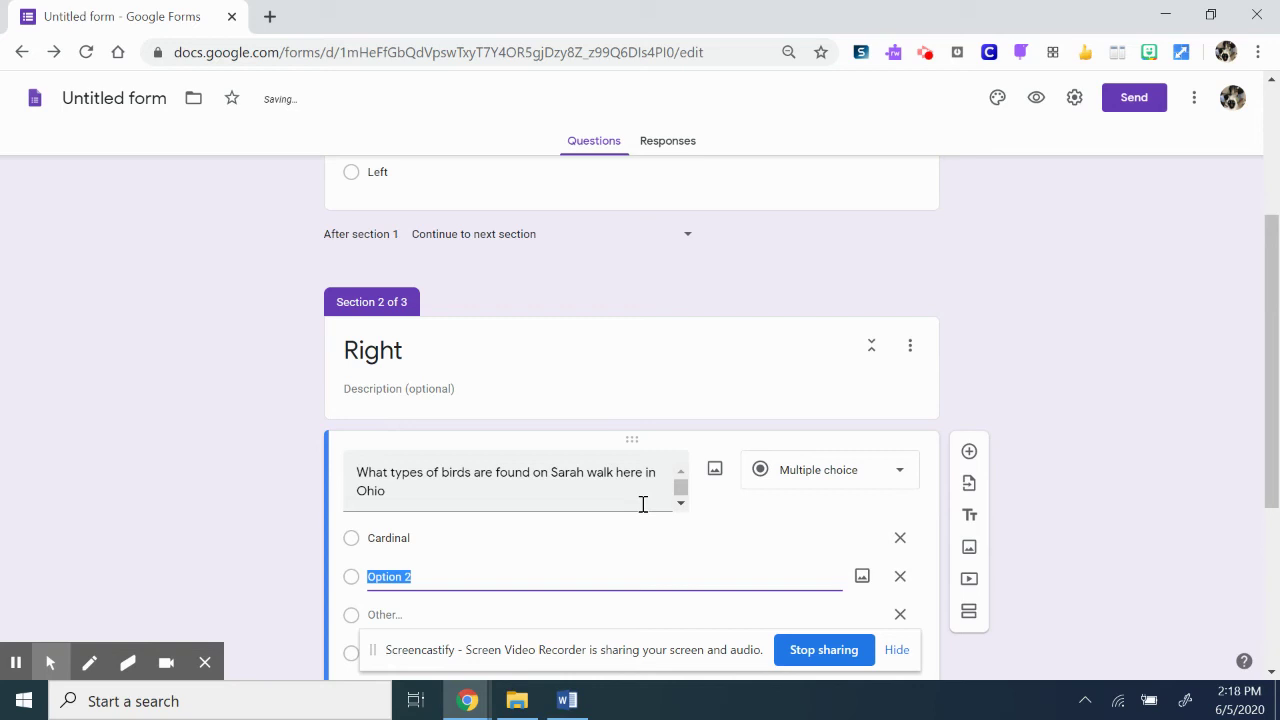
key(BackSpace)
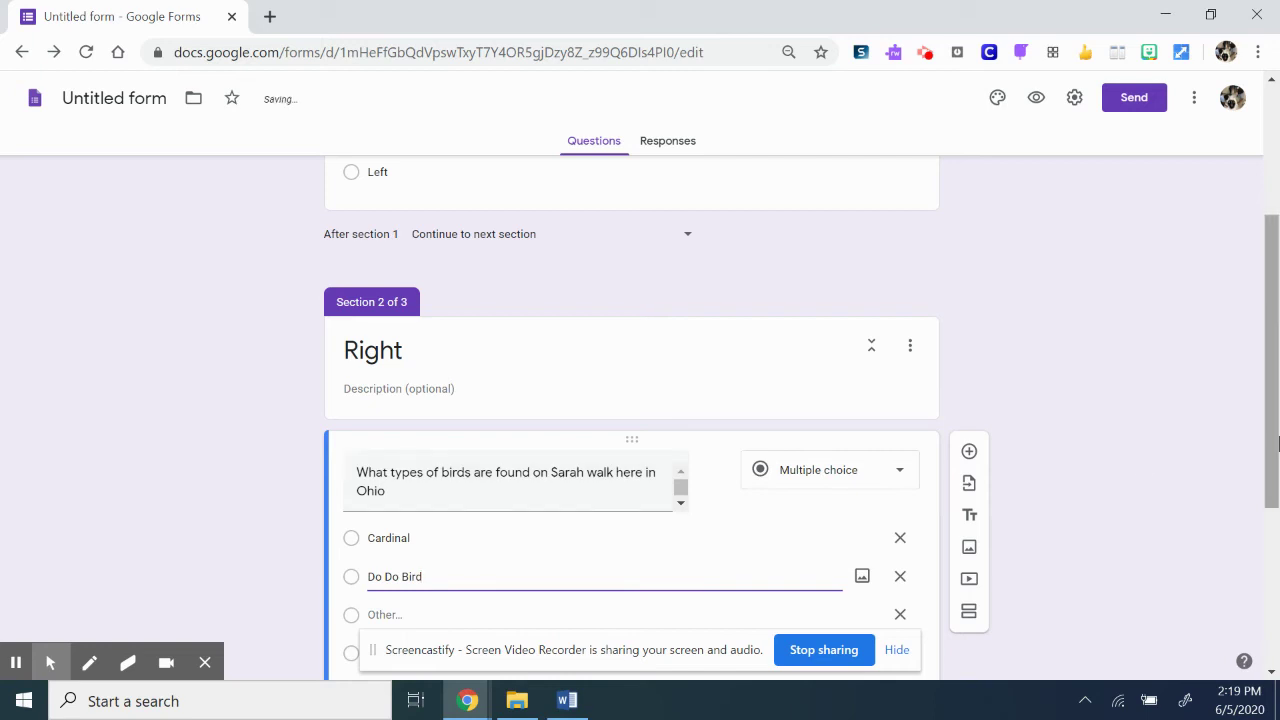
Add a new section after the Right section and title it "Cardinal".
scroll(1274, 442, down, 3)
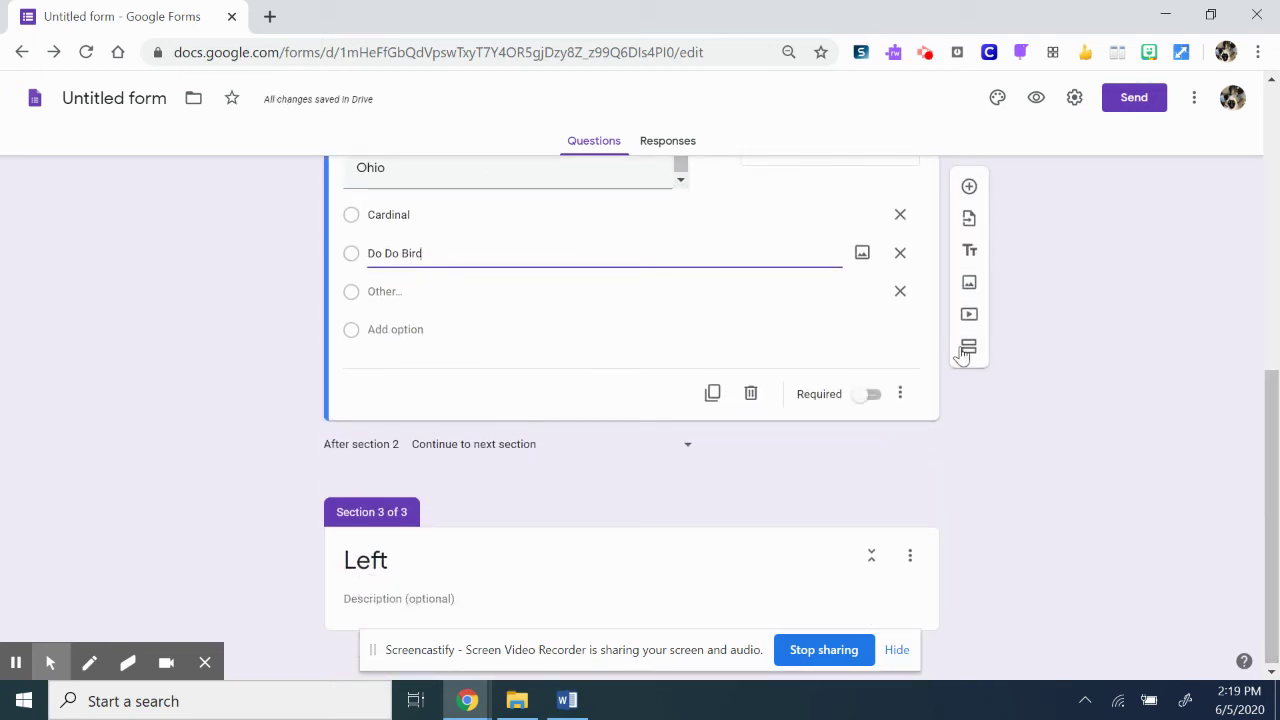
click(965, 350)
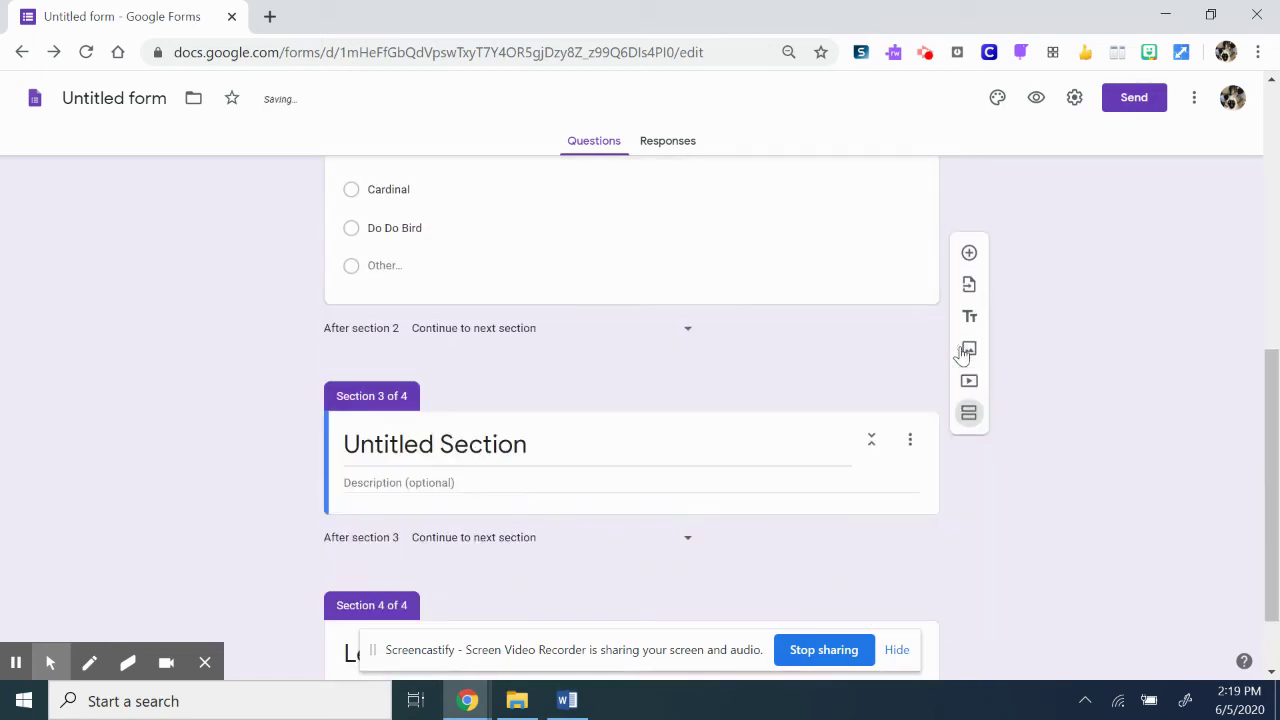
click(440, 443)
text(Cardinal)
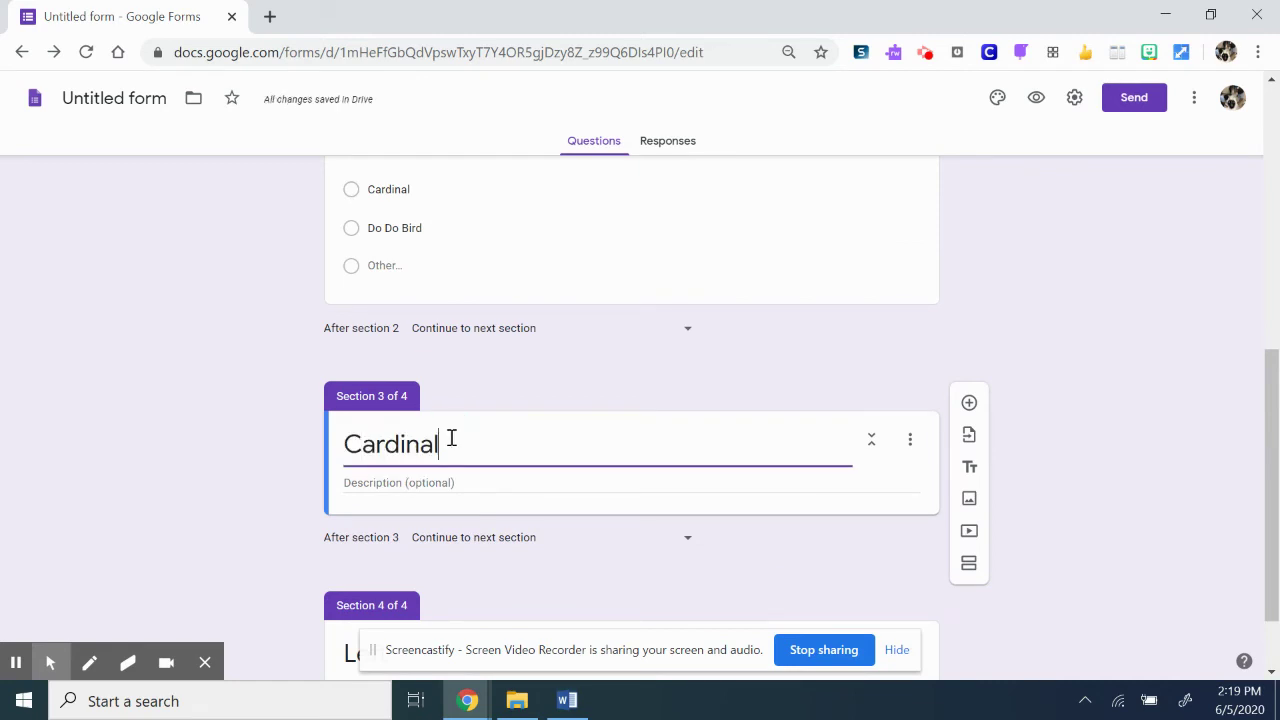
Add another section after the Cardinal section and title it "Do Do Bird".
right_click(969, 563)
click(969, 563)
click(969, 563)
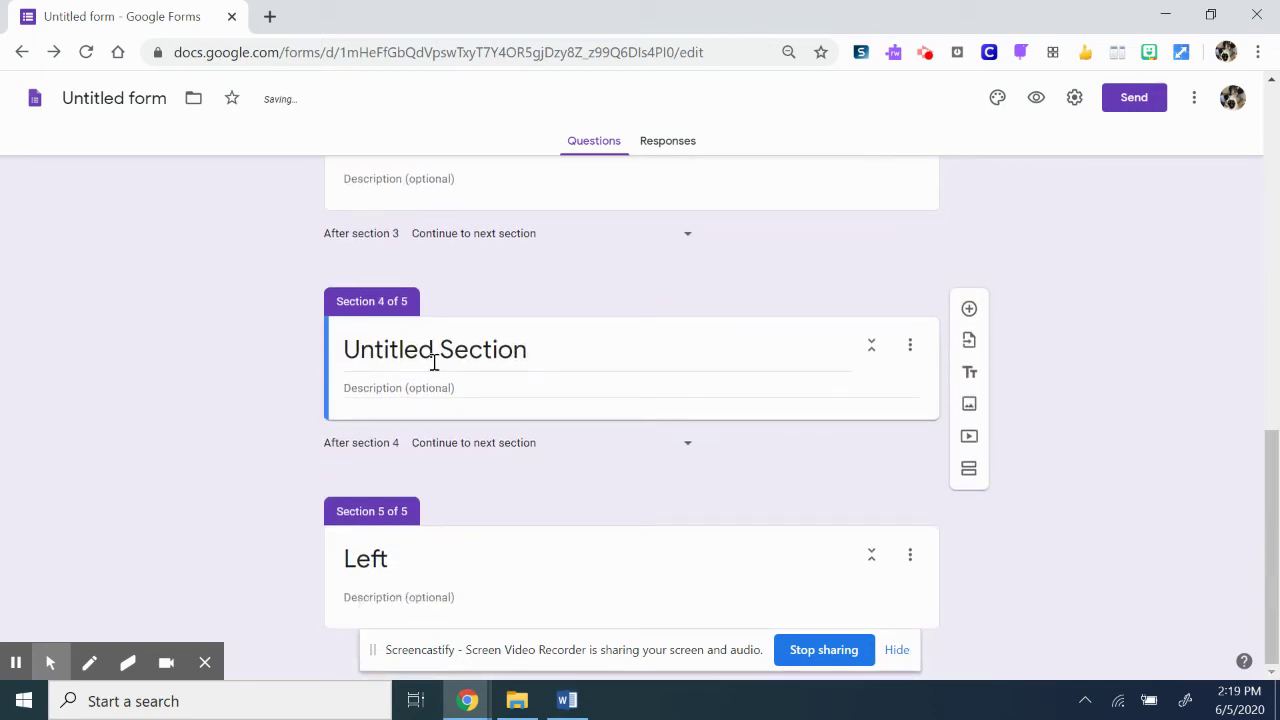
click(433, 358)
text(D)
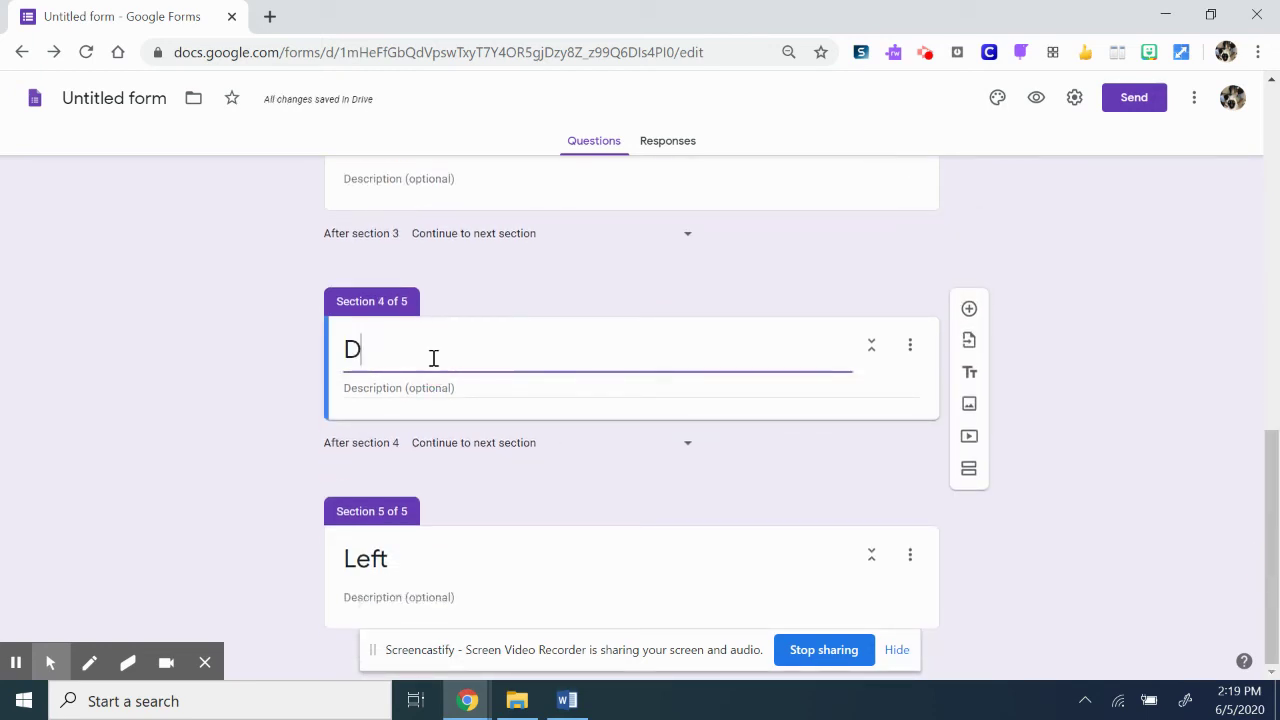
text(o Do Bird)
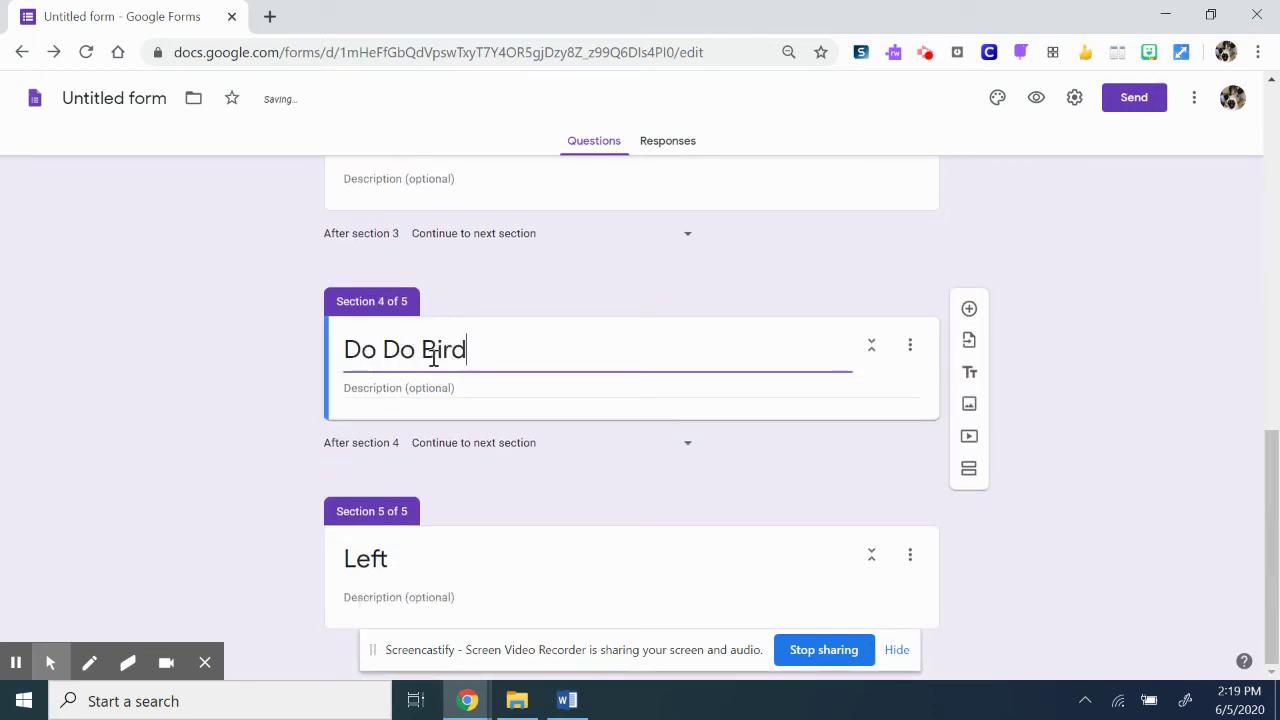
Search YouTube for "do do bird" and insert the video "Scientists Finally Know The Real Reason Dodo Birds Went Extinct" into the Do Do Bird section.
click(970, 437)
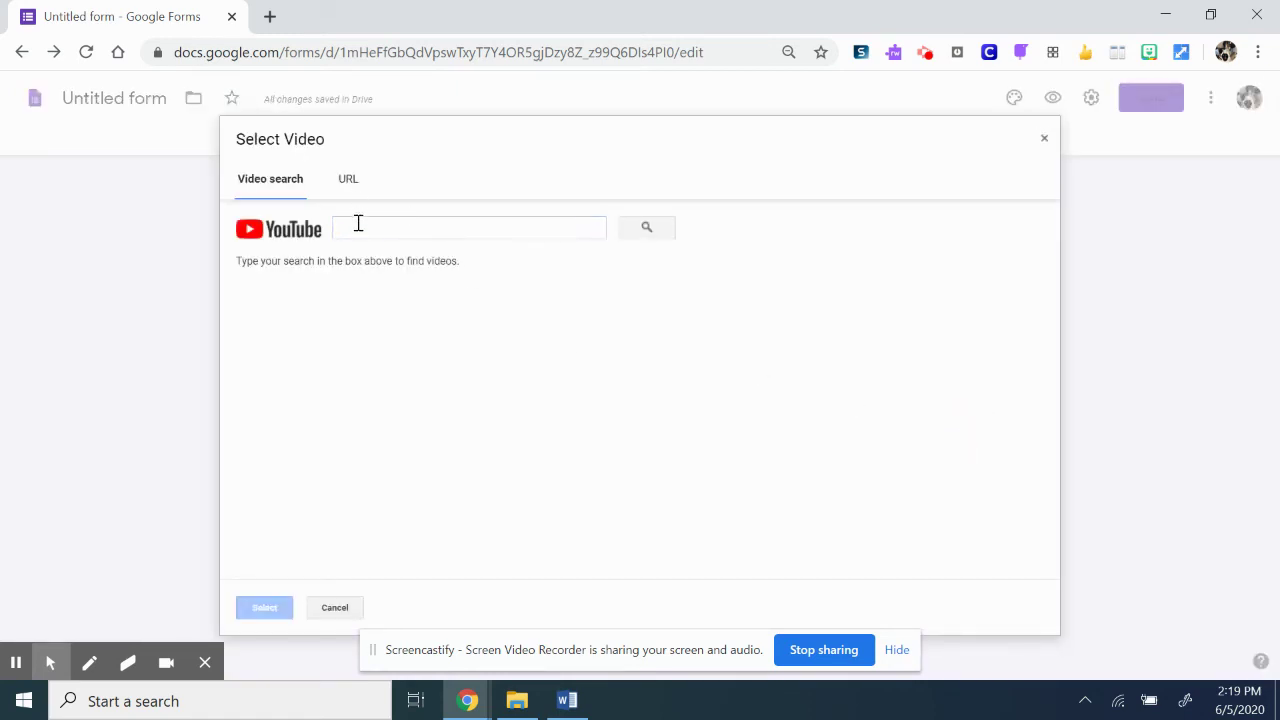
click(358, 228)
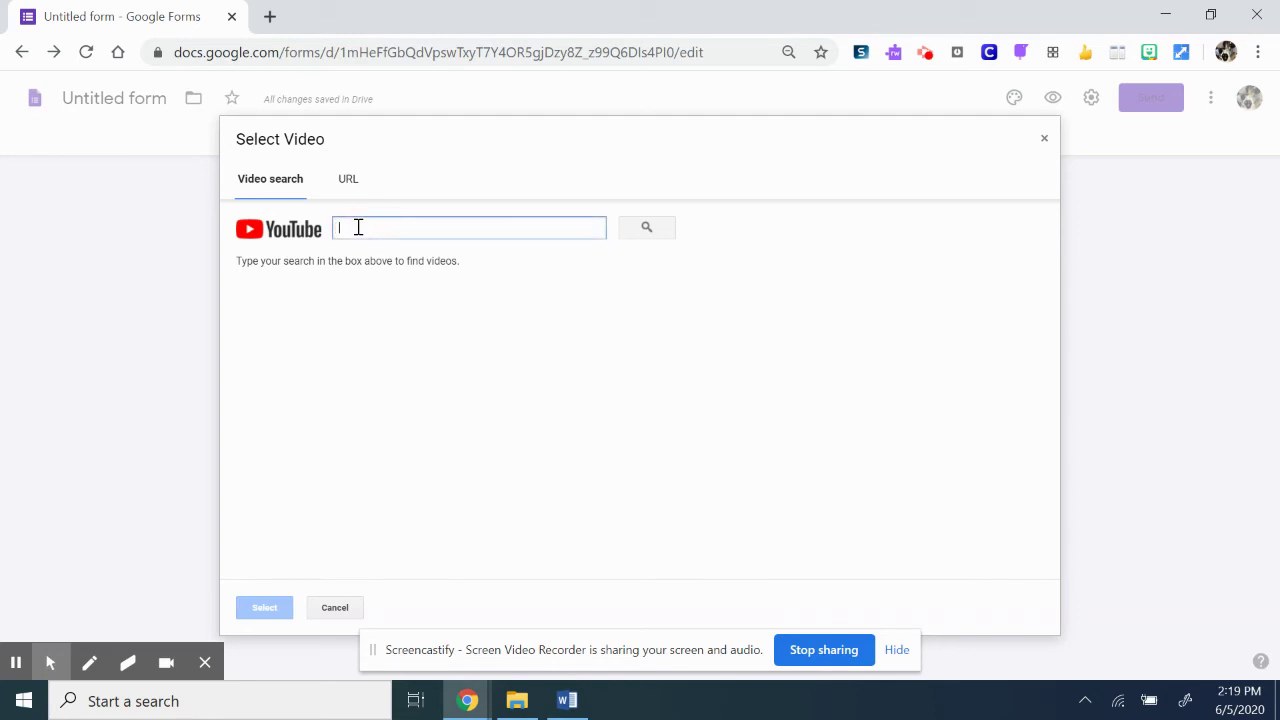
text(do do)
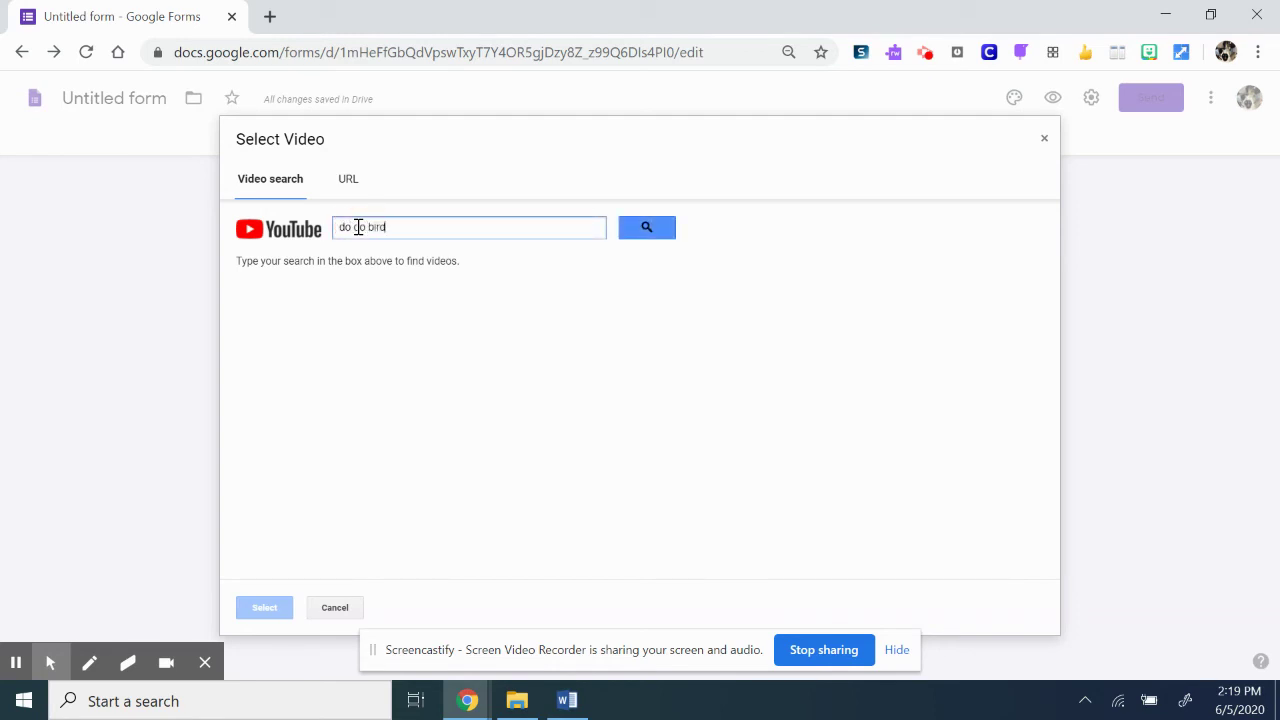
text( bird)
key(Return)
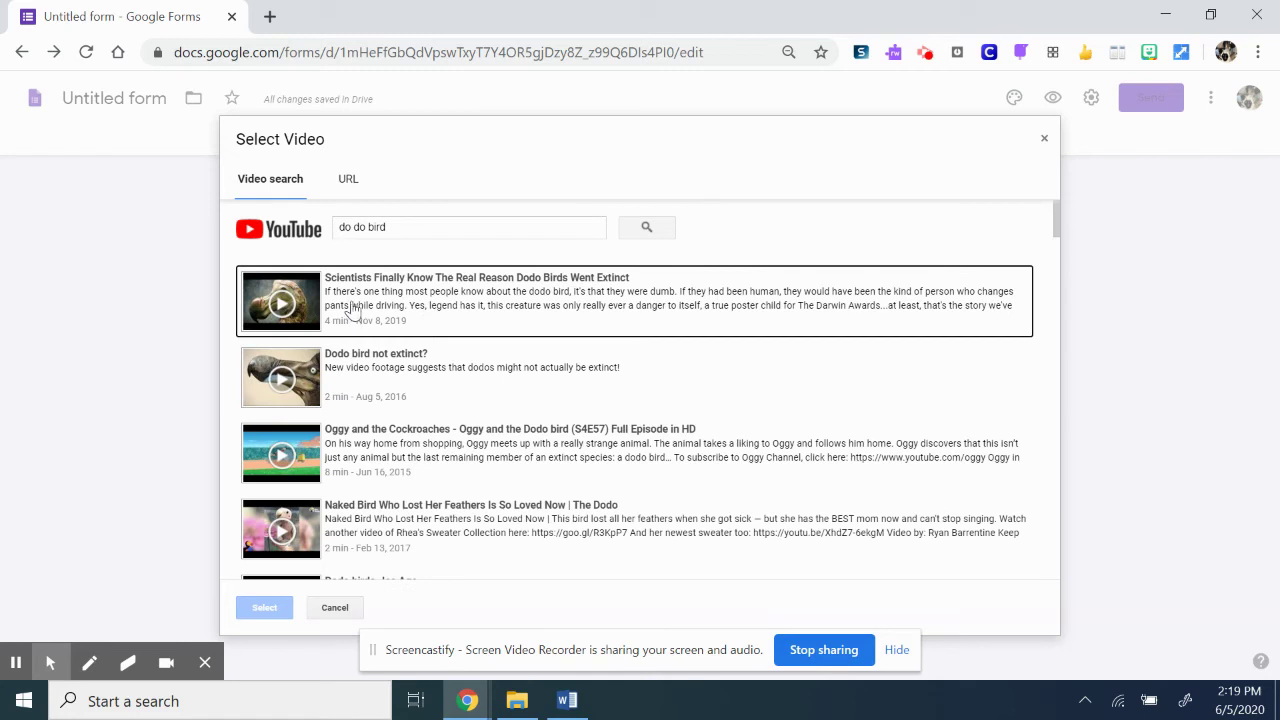
click(352, 312)
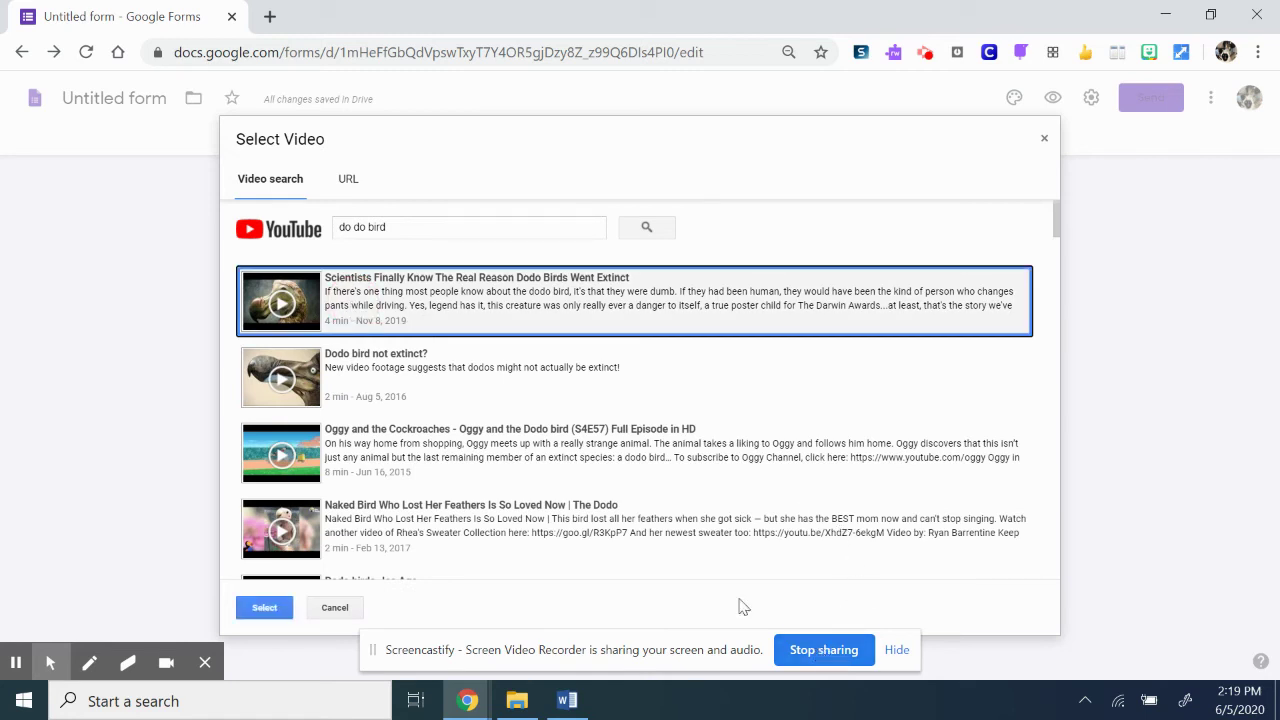
click(264, 607)
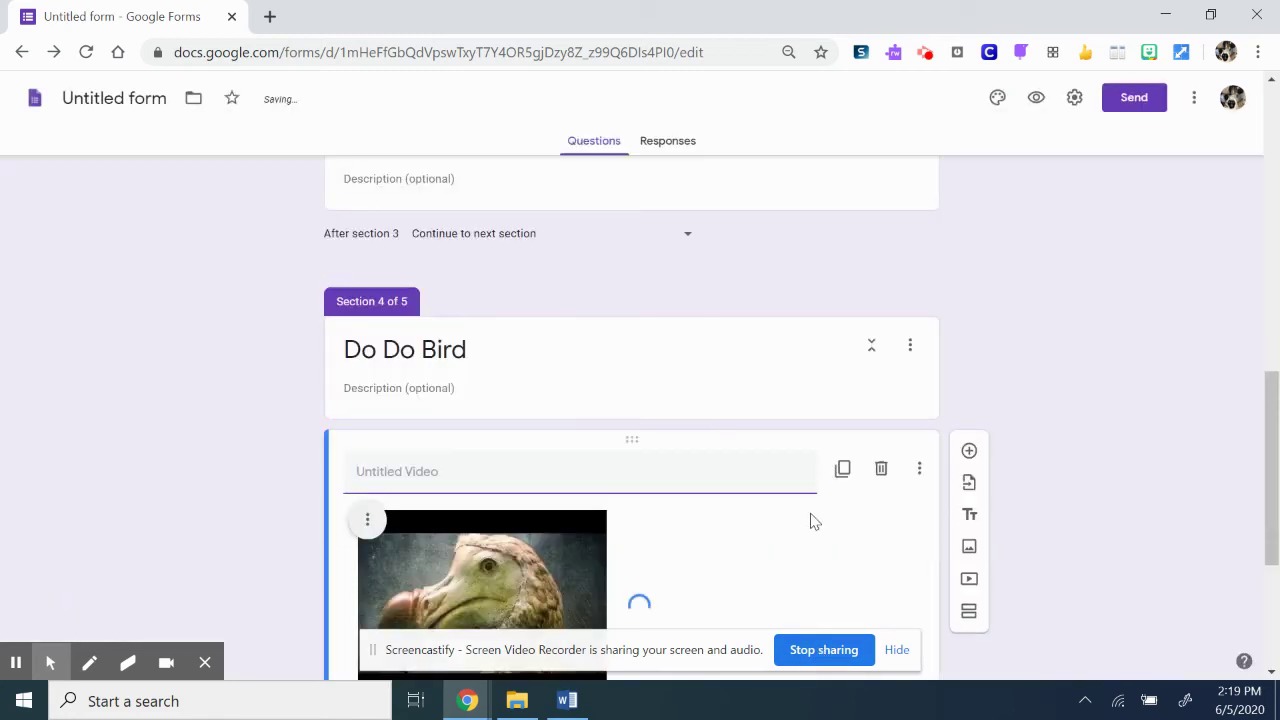
Show a description on the Right section's bird question and have it go to a section based on the answer.
drag(1273, 420, 1277, 502)
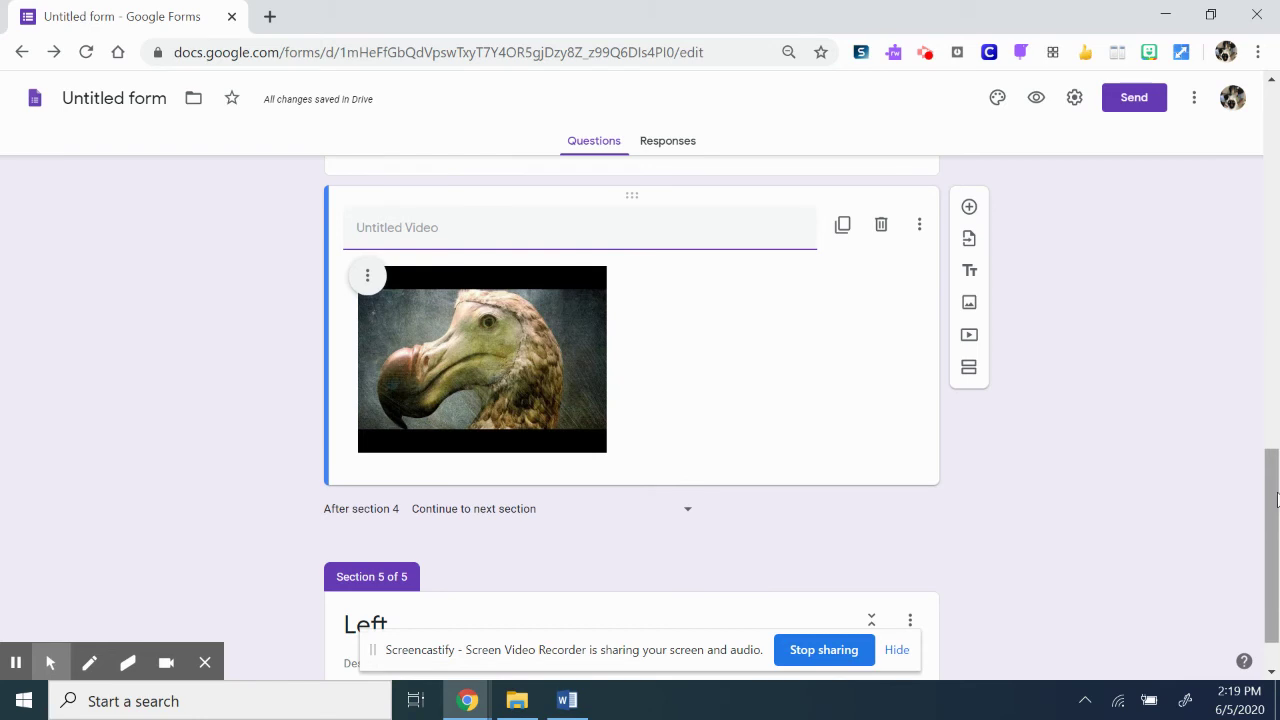
drag(1262, 492, 1238, 350)
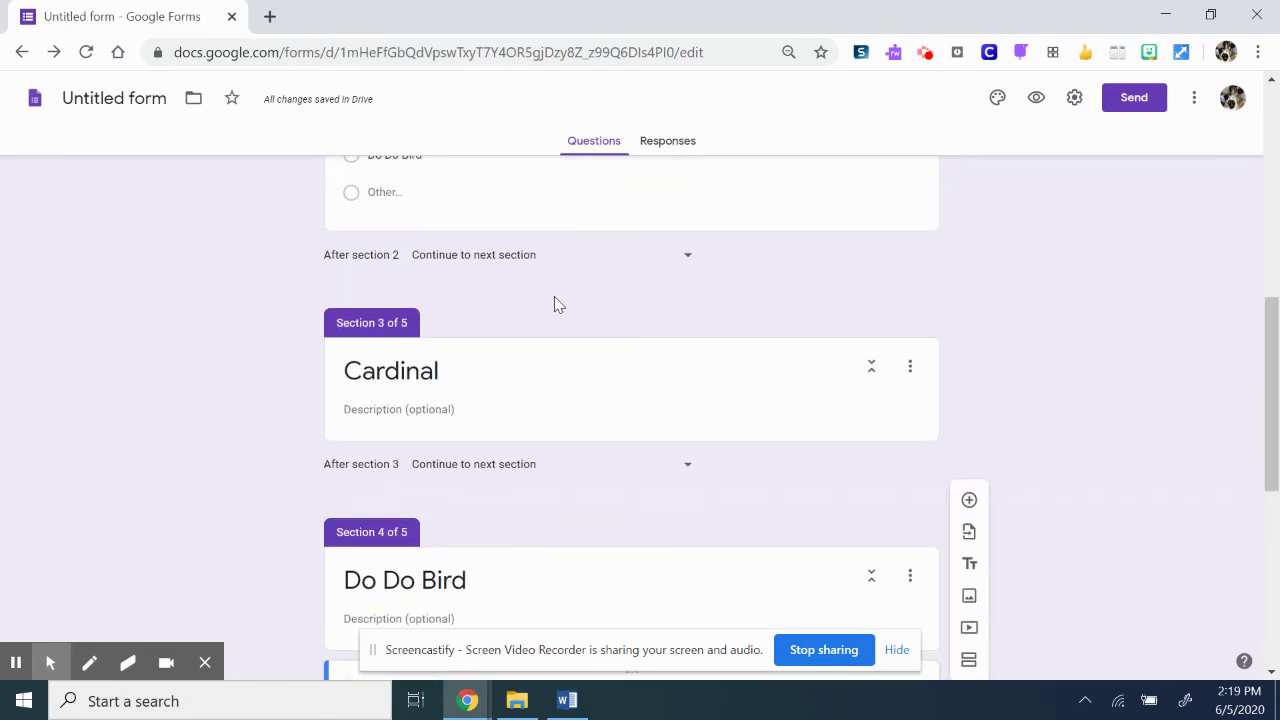
click(409, 410)
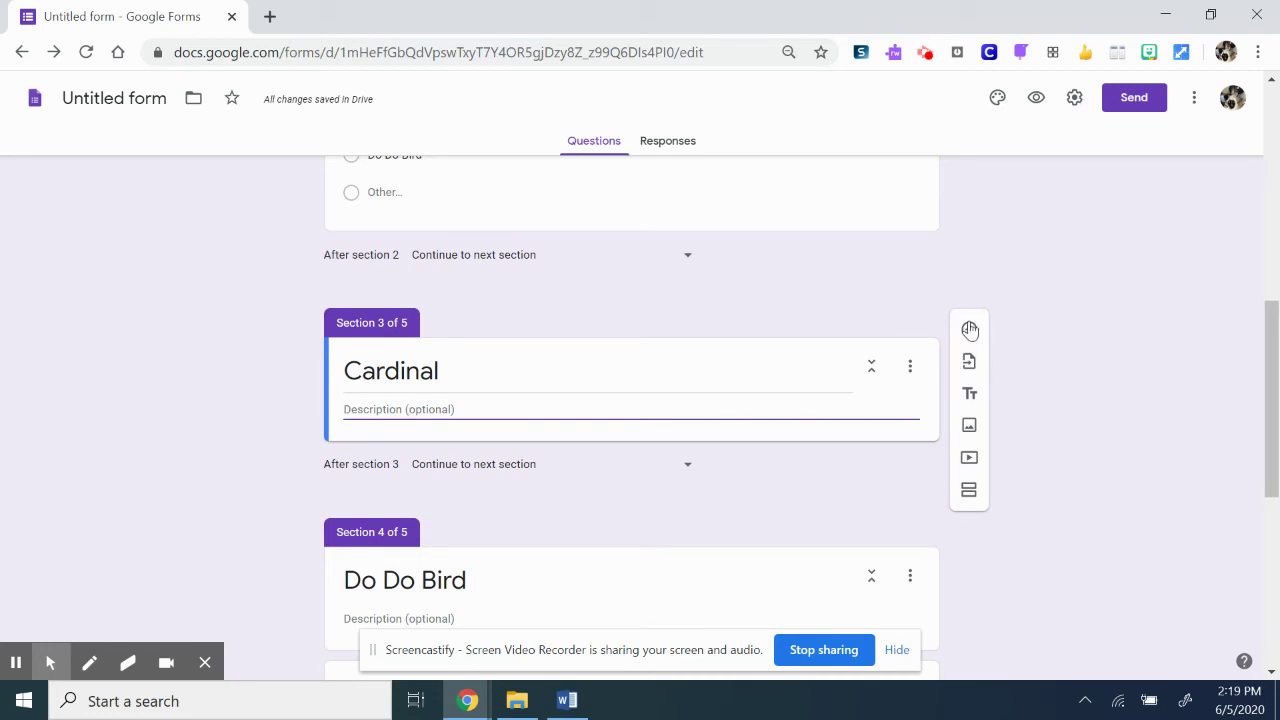
drag(1270, 415, 1266, 337)
click(769, 366)
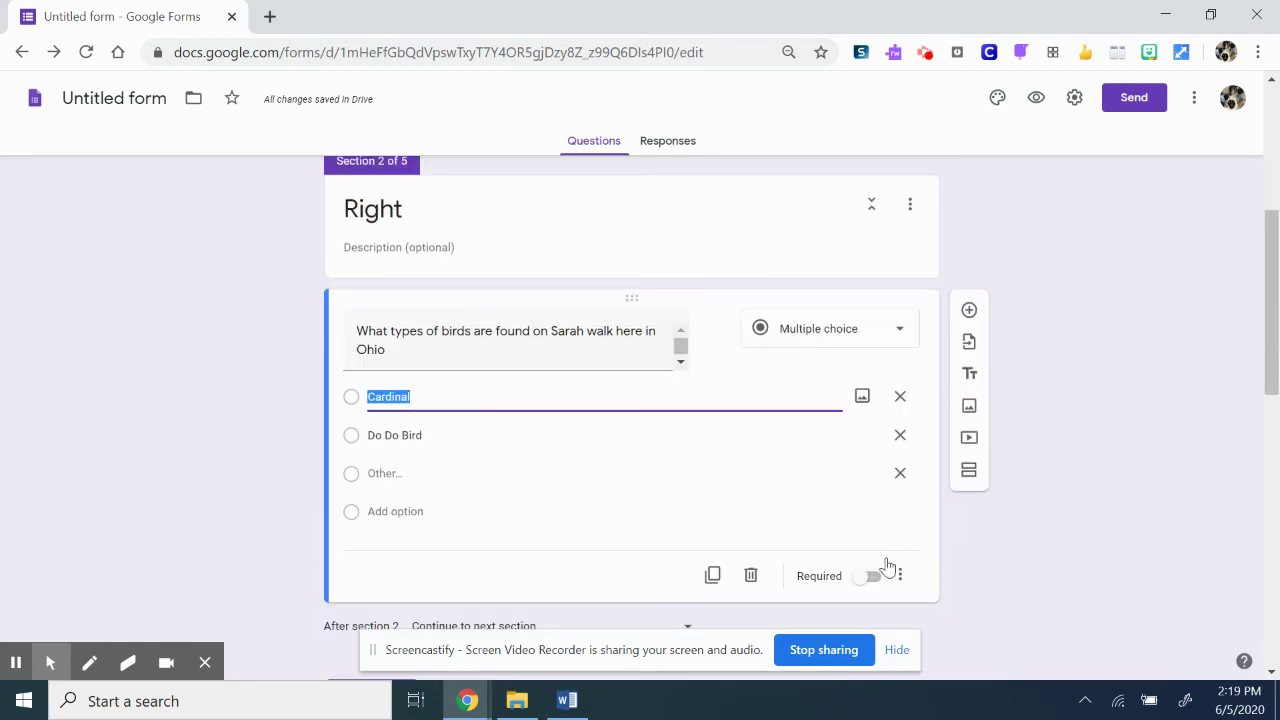
click(900, 575)
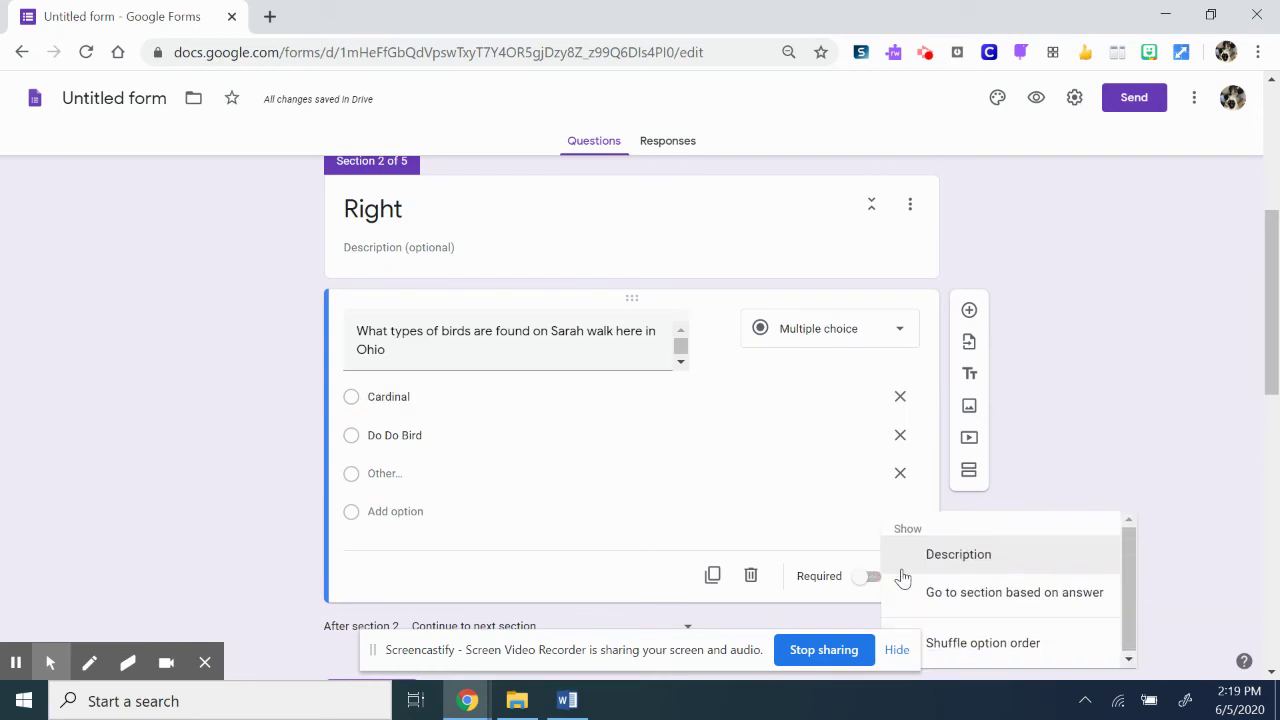
click(903, 570)
click(903, 609)
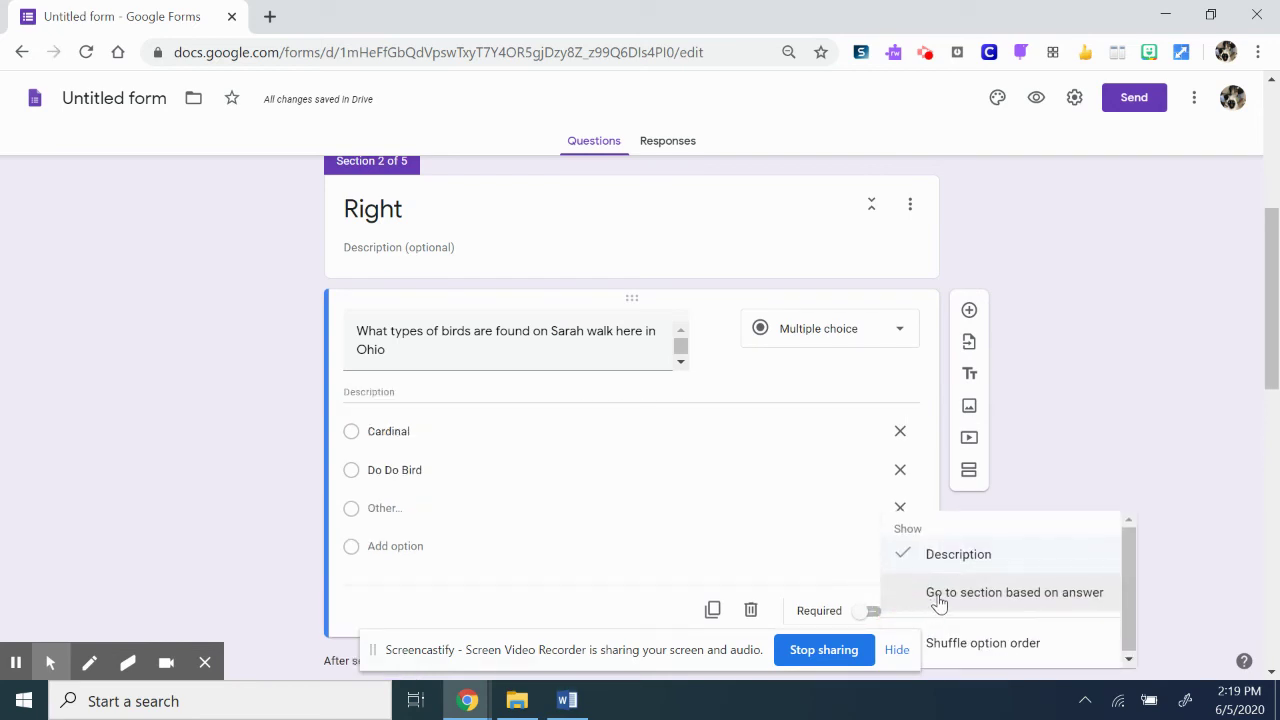
click(938, 600)
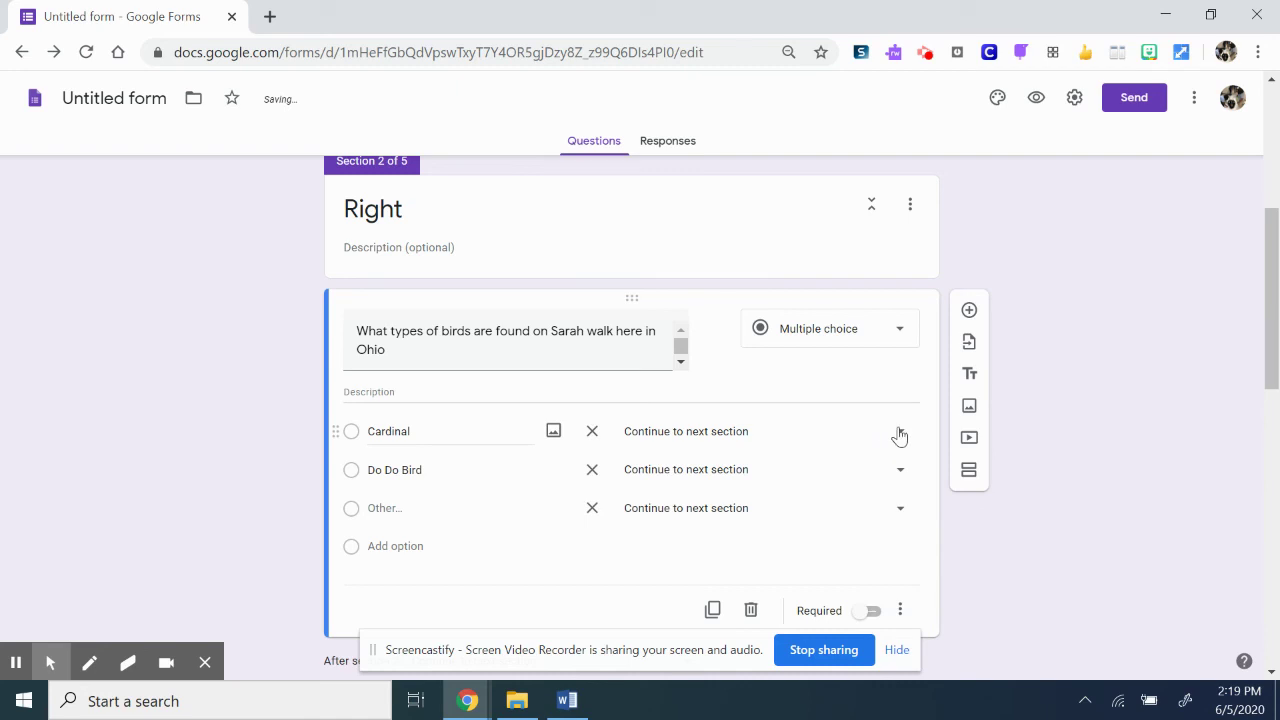
Route the Cardinal answer to section 3 and the Do Do Bird answer to section 4, and remove the Other option.
click(900, 432)
click(787, 514)
click(900, 469)
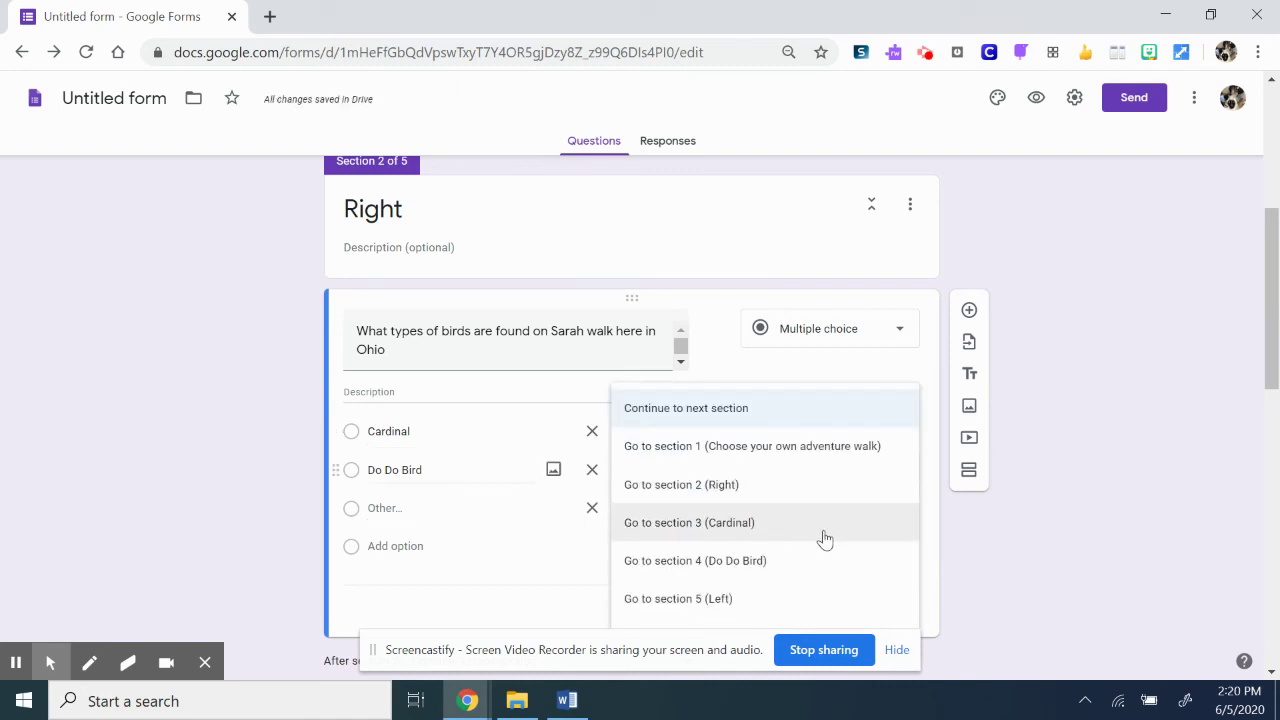
click(800, 561)
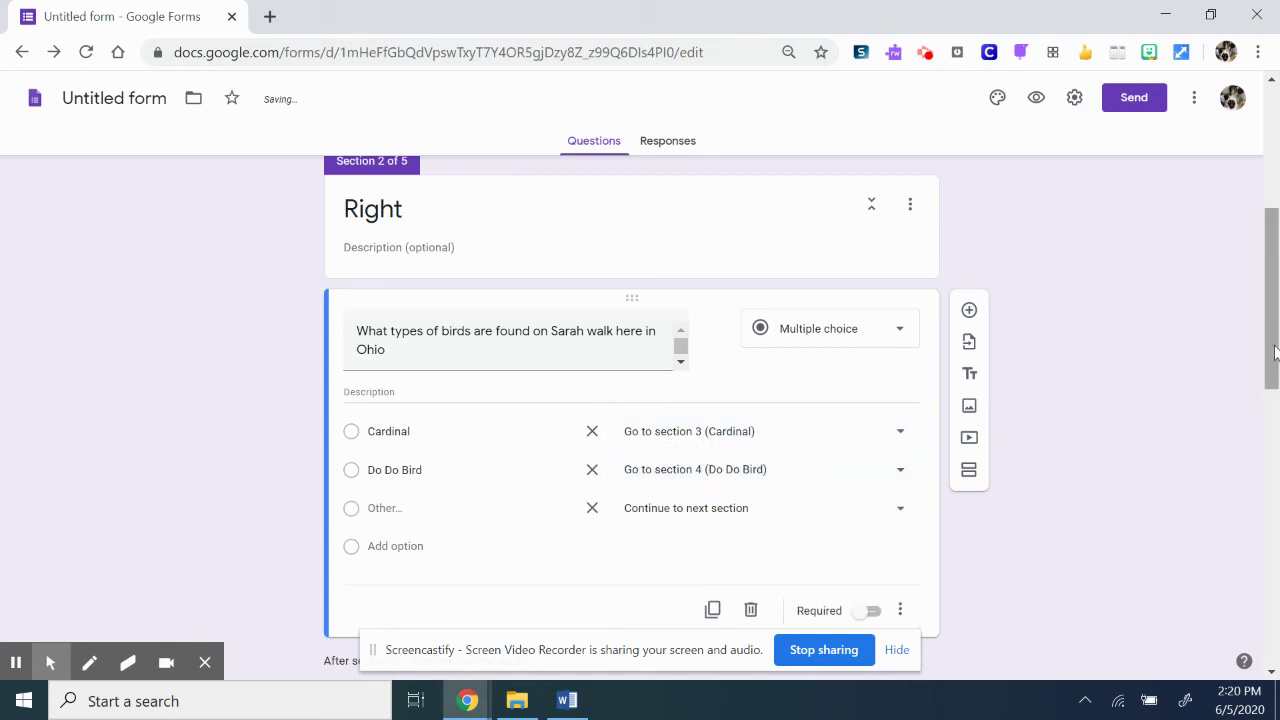
scroll(1270, 348, down, 2)
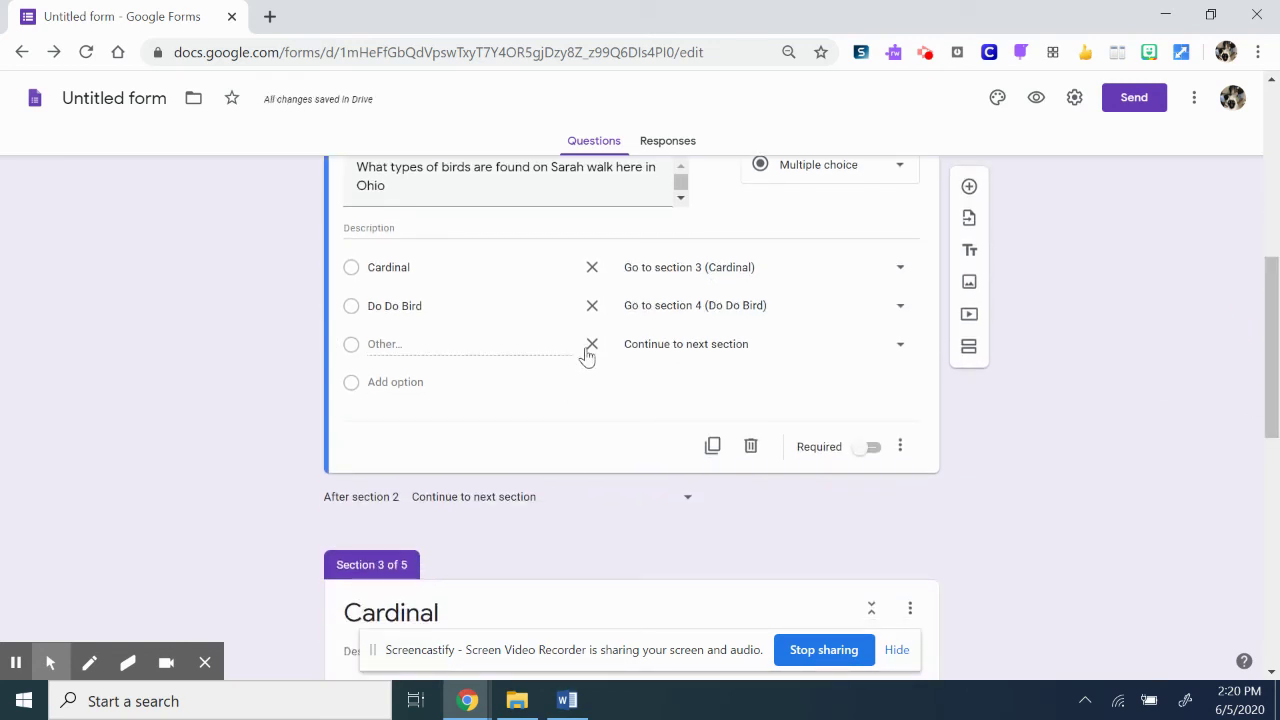
click(591, 345)
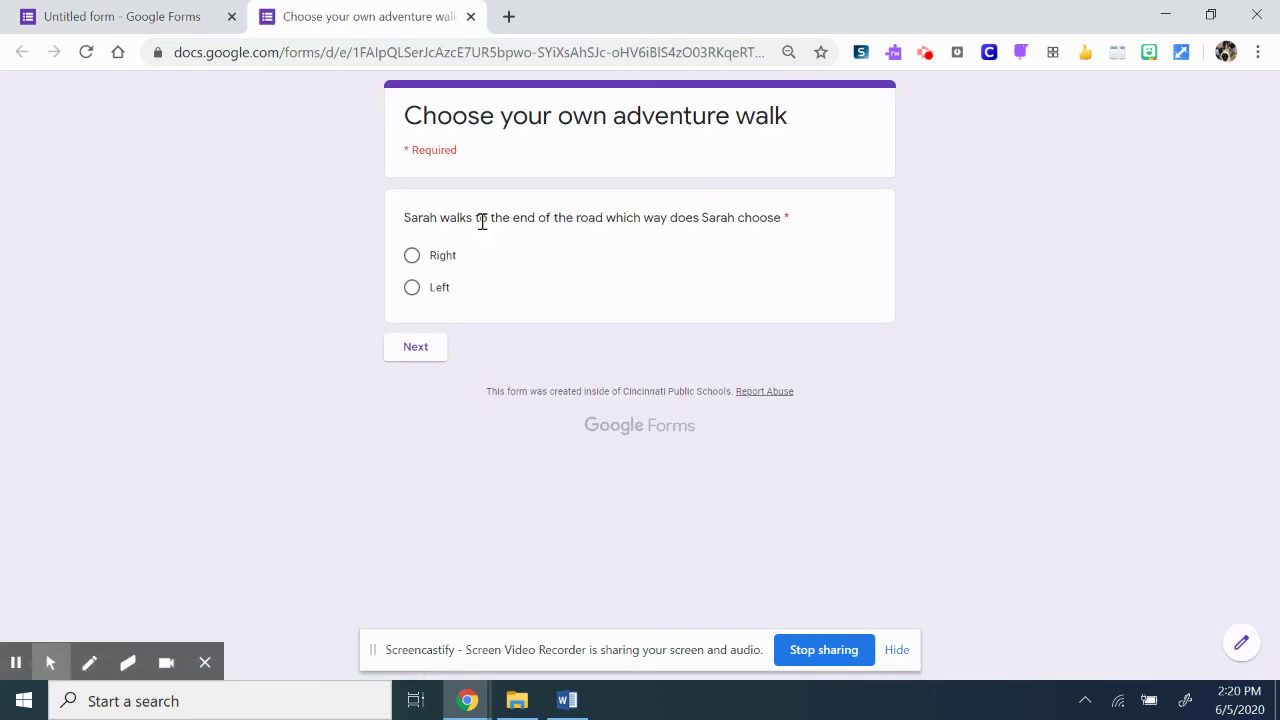
Test the branching in the form preview by answering Right, then choosing Do Do Bird and advancing to its section.
click(414, 256)
click(419, 353)
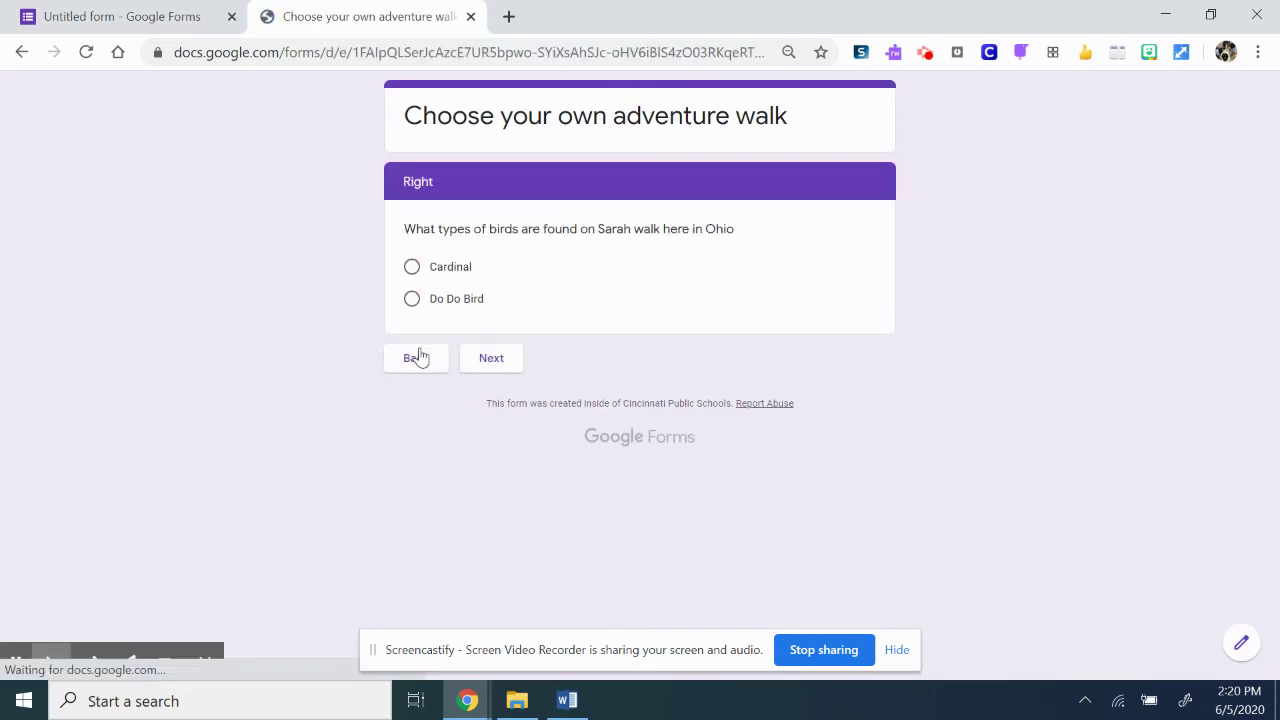
click(410, 275)
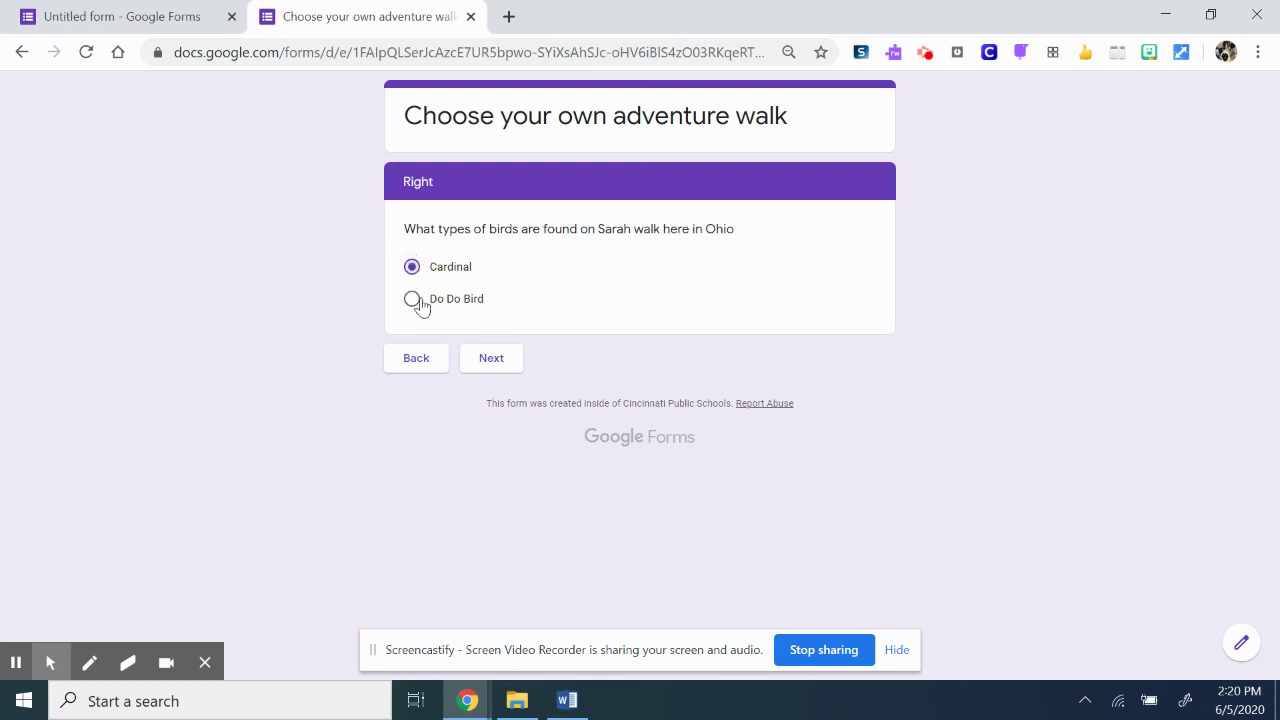
click(411, 298)
click(491, 362)
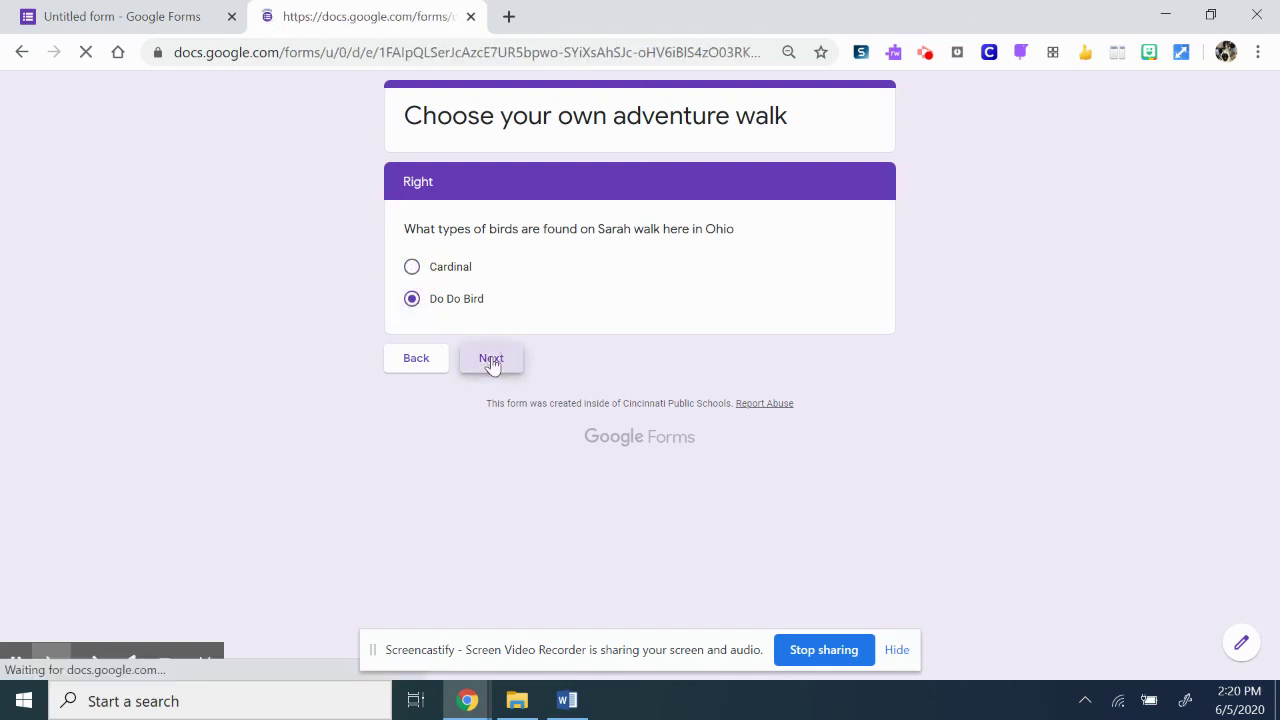